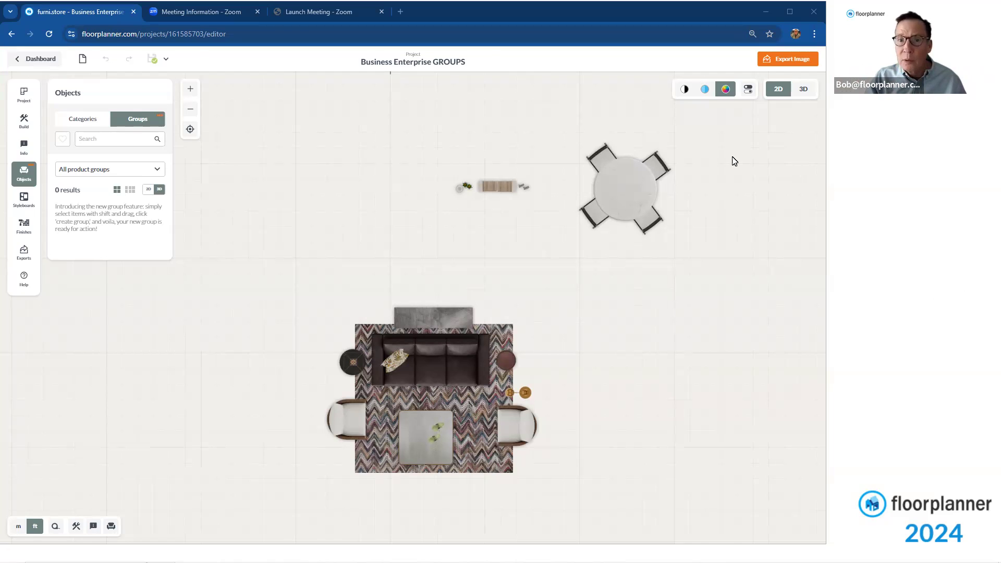
Move the round table and its two lower chairs down-right, away from the two upper chairs
scroll(637, 133, "up", 2)
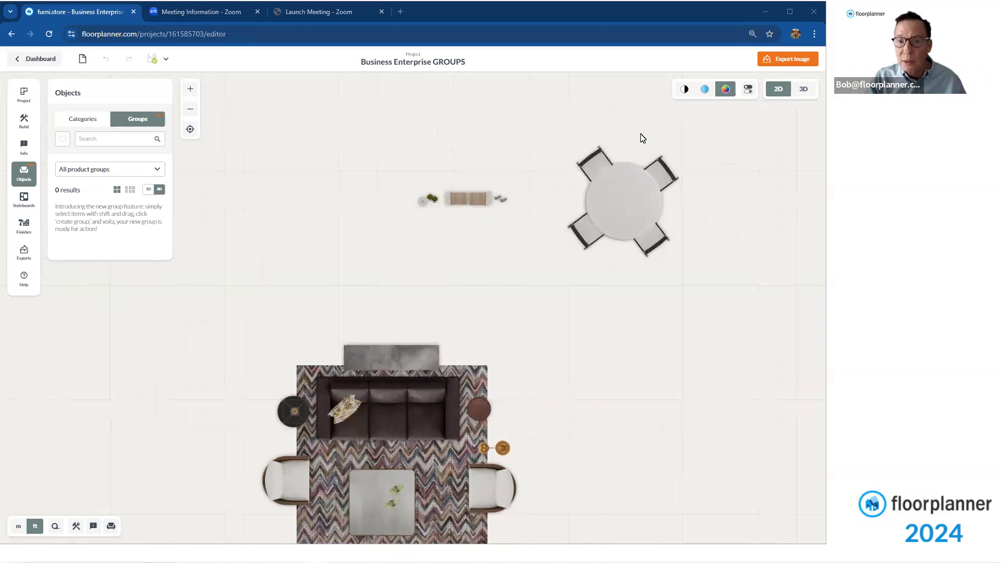
left_click(592, 240)
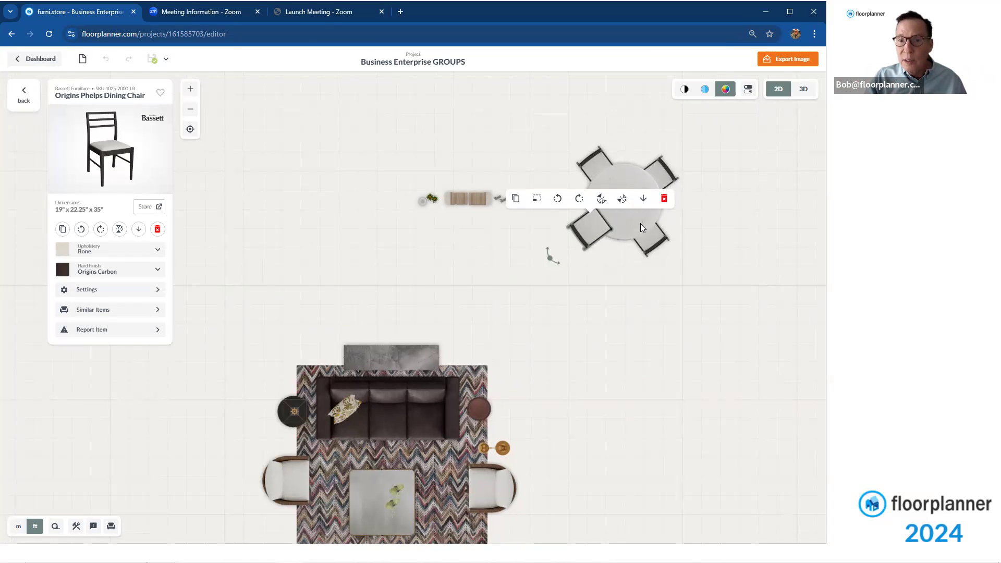
left_click(651, 240, "shift")
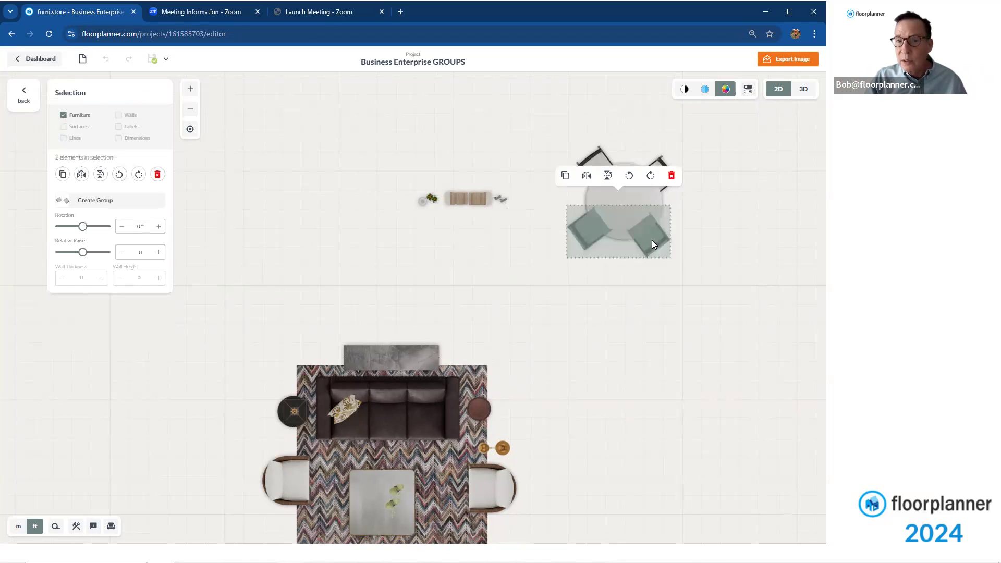
left_click(646, 199, "shift")
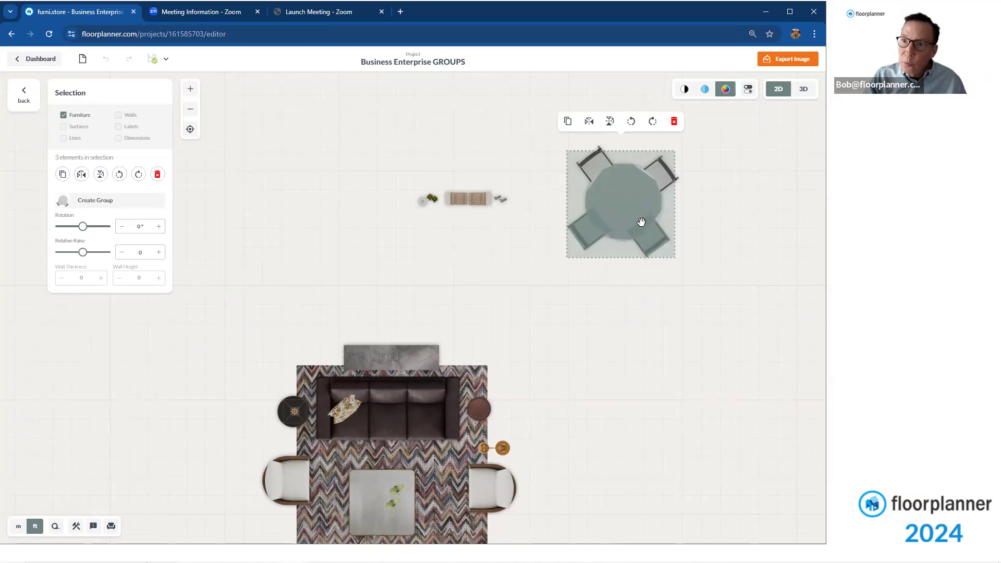
left_click_drag(635, 214, 646, 305)
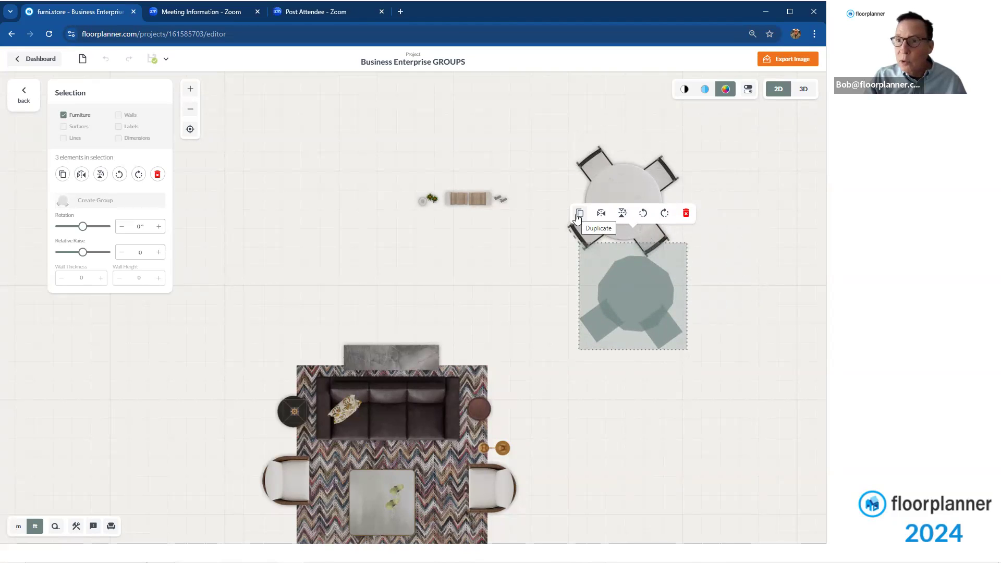
left_click(607, 222)
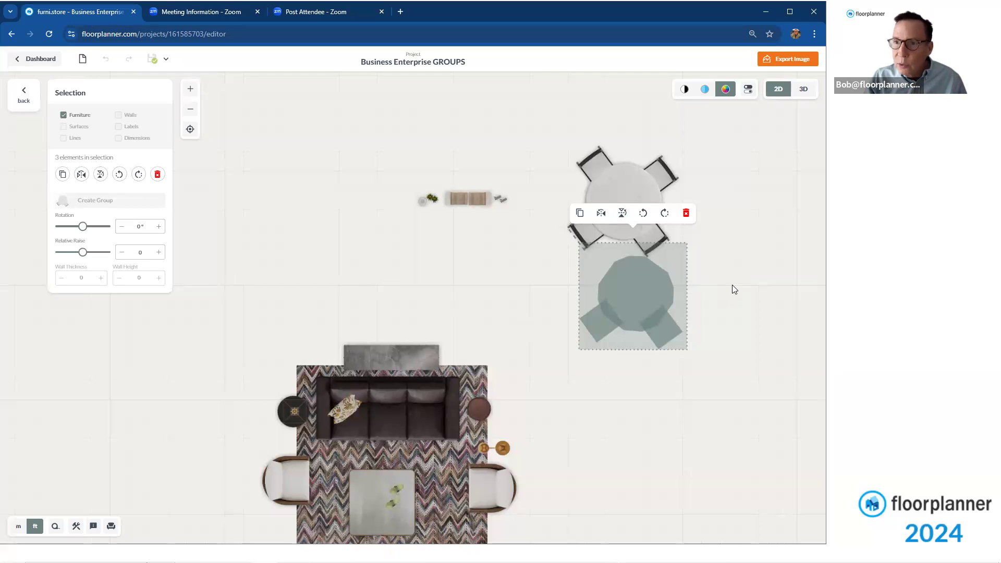
Deselect and undo the move so the table sits among all four chairs again
left_click(732, 286)
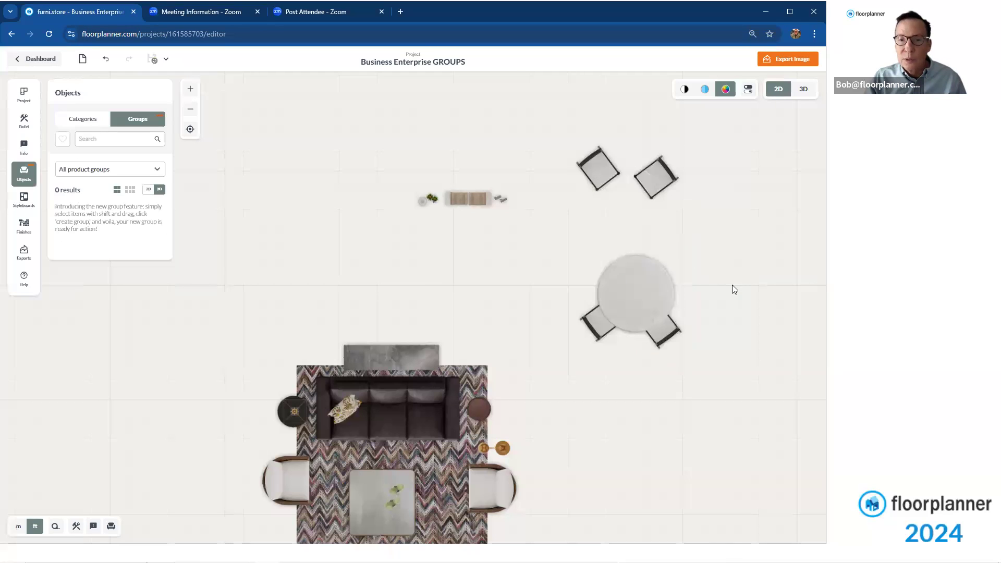
left_click(105, 59)
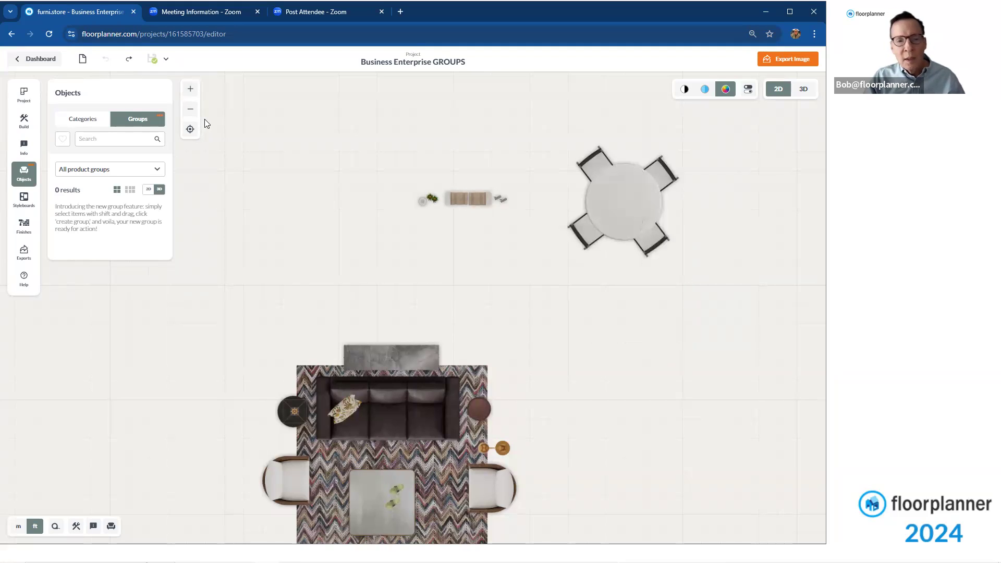
scroll(420, 266, "down", 1)
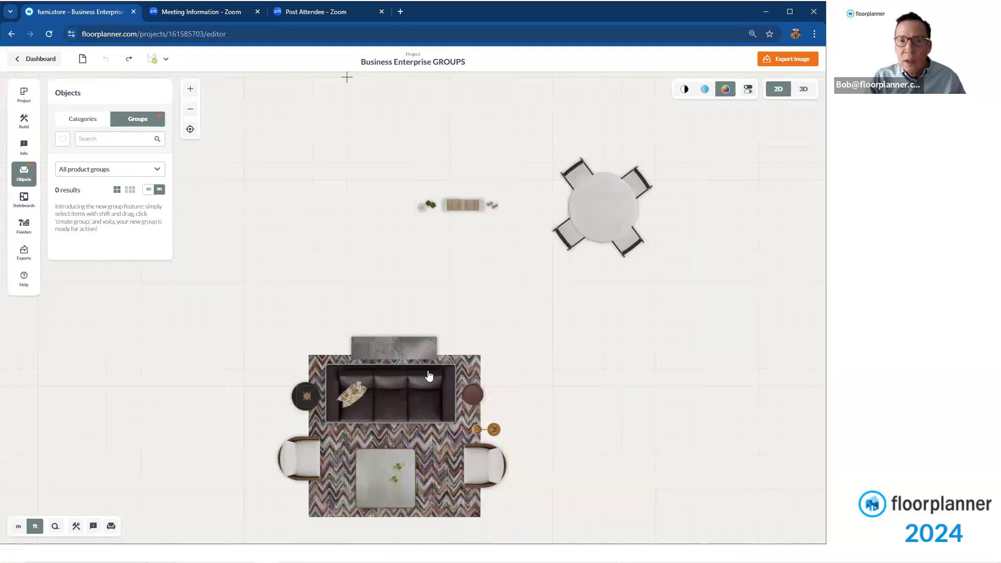
scroll(451, 185, "up", 4)
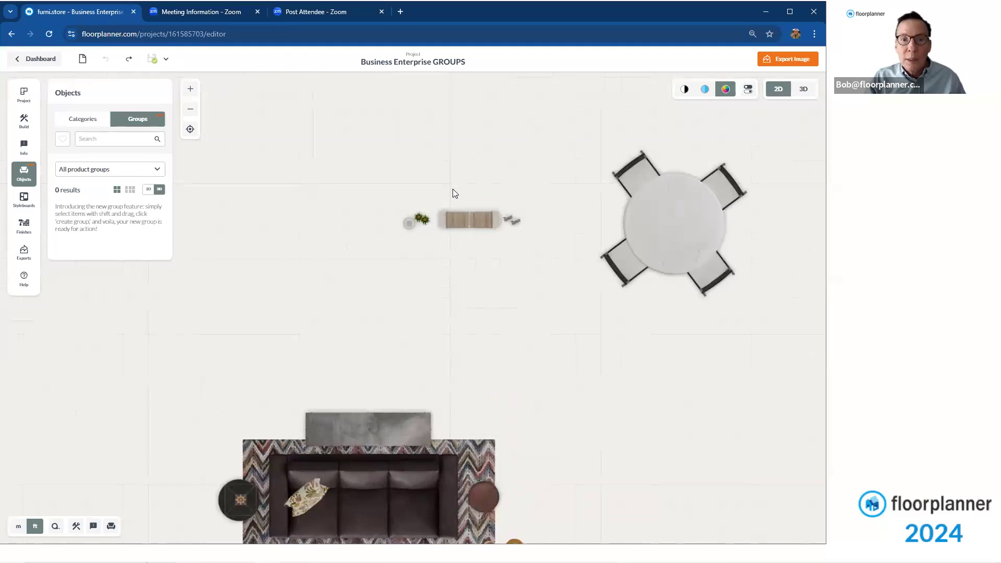
scroll(454, 194, "up", 2)
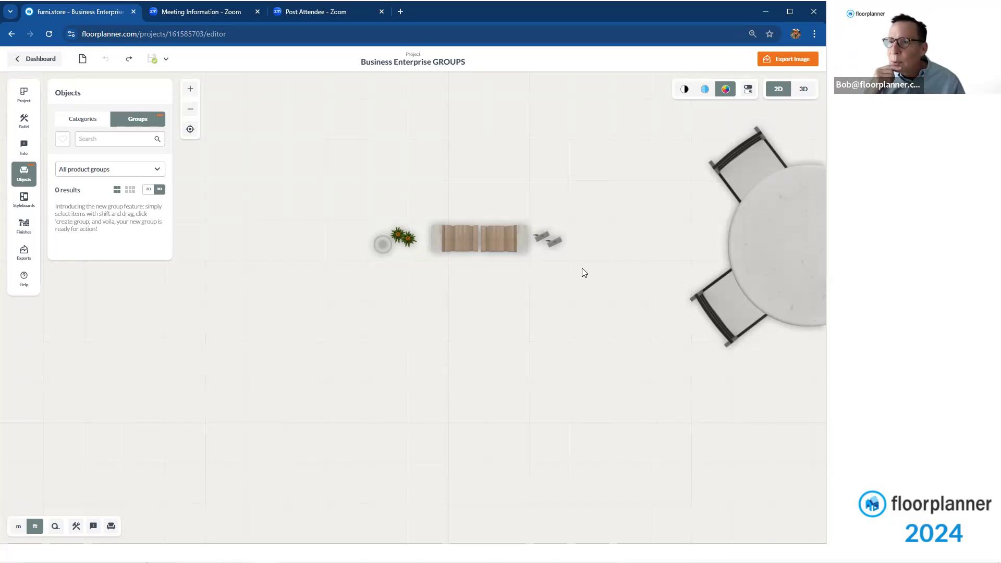
scroll(582, 268, "down", 5)
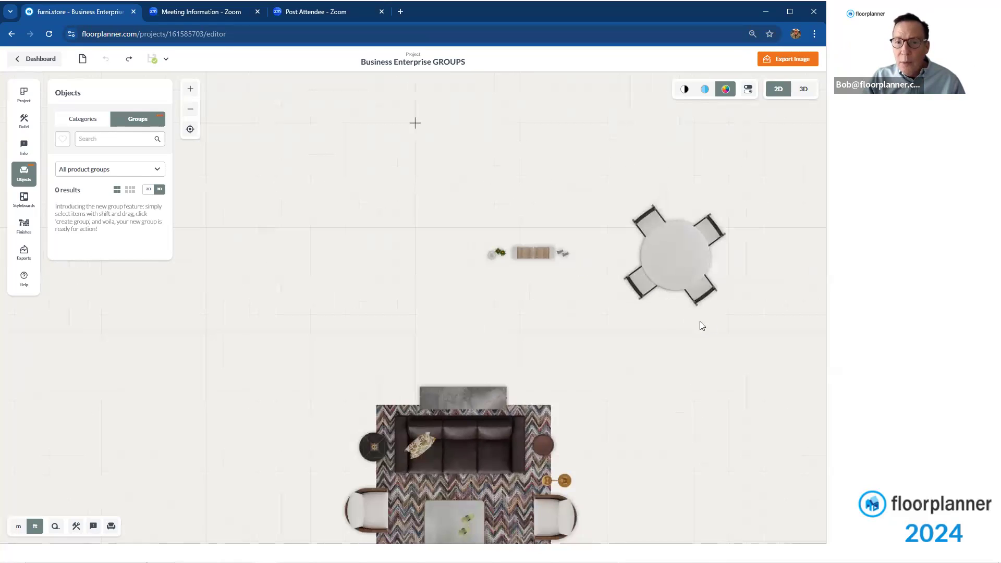
left_click_drag(726, 328, 633, 326)
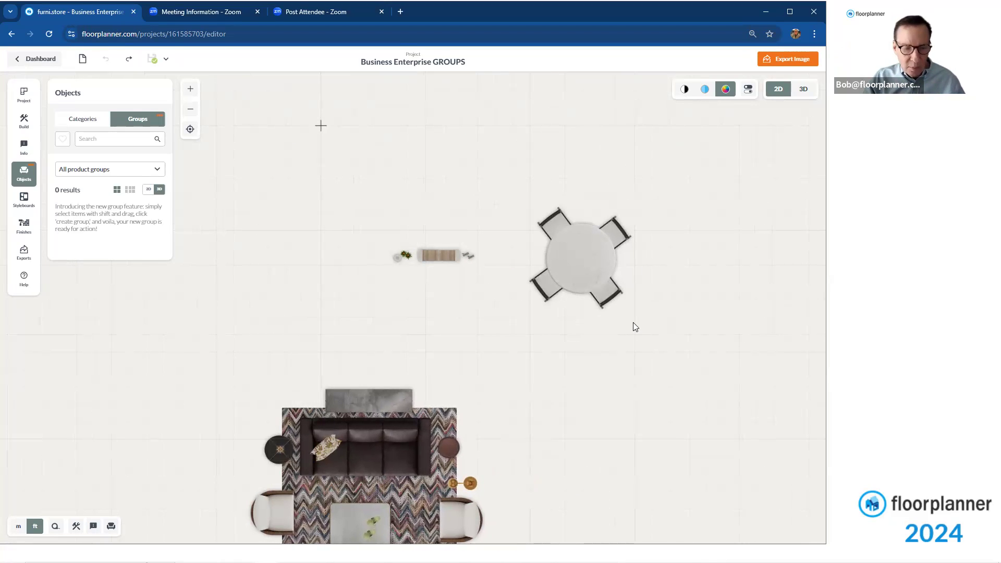
scroll(631, 312, "up", 3)
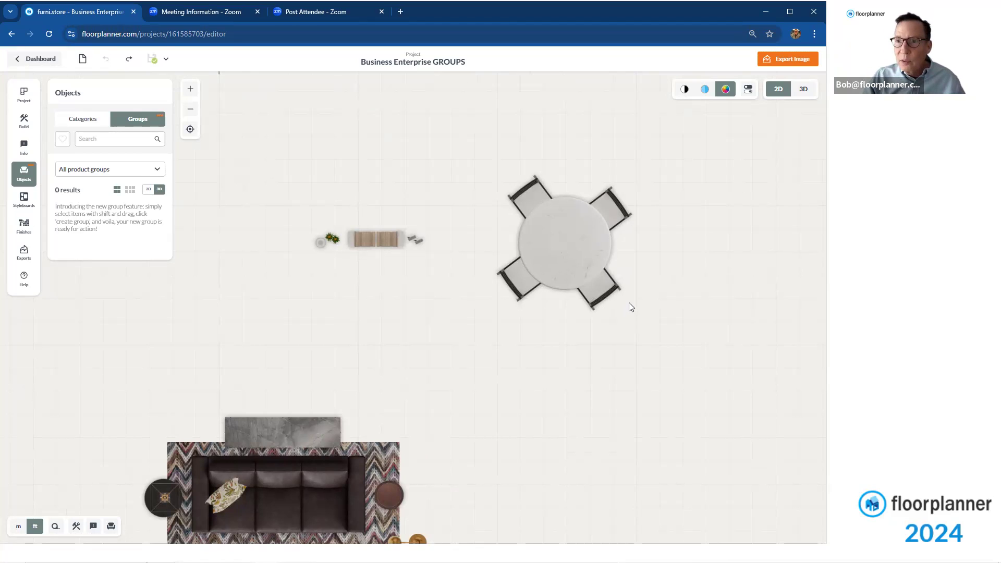
Select the four dining chairs and the round table one by one
left_click(519, 280)
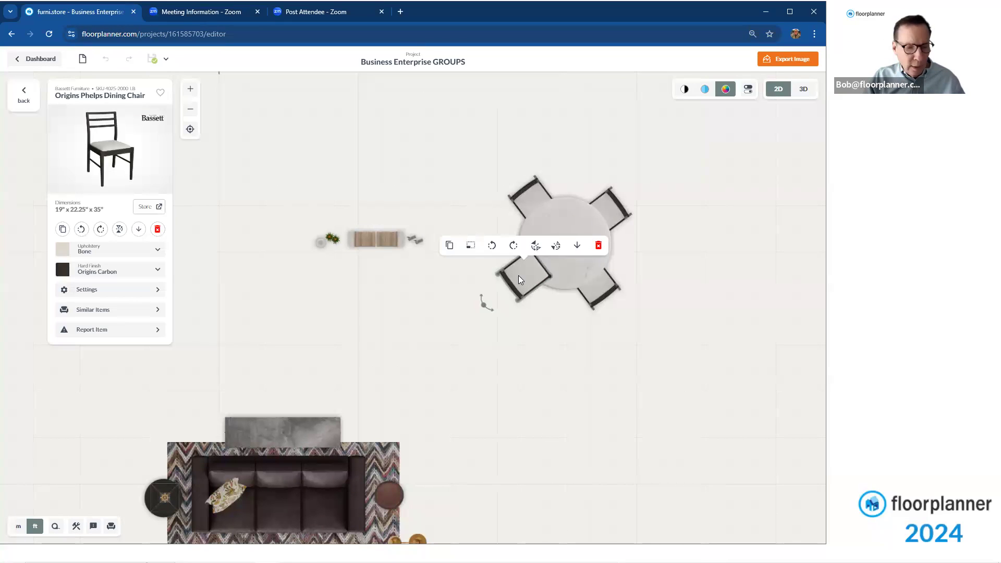
left_click(598, 290, "shift")
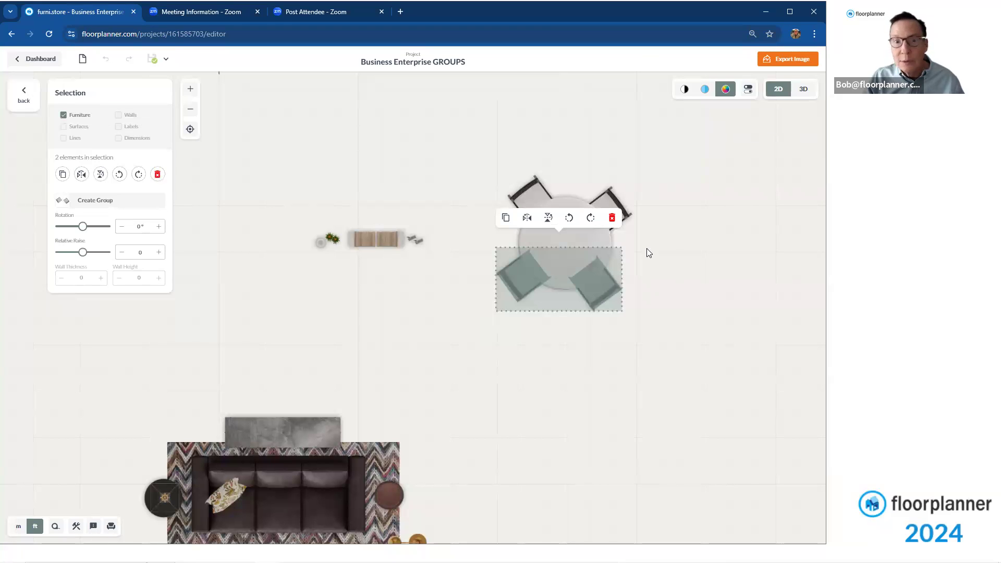
left_click(528, 193, "shift")
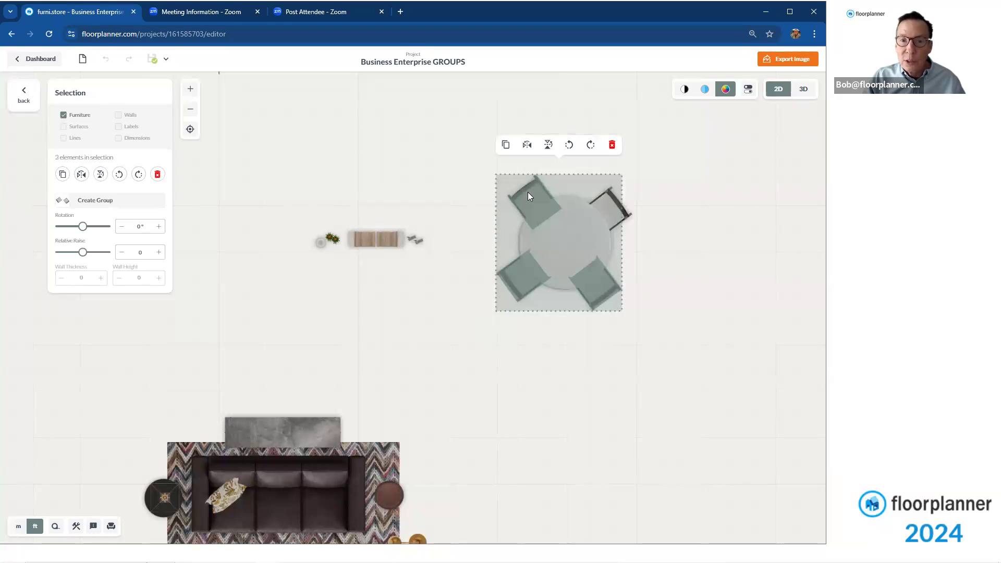
left_click(626, 217, "shift")
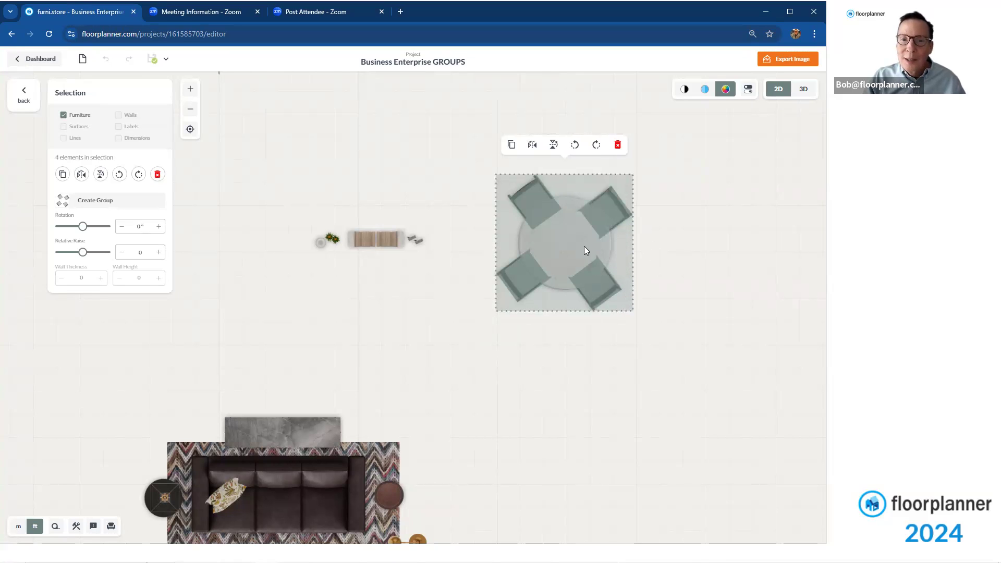
left_click(570, 246, "shift")
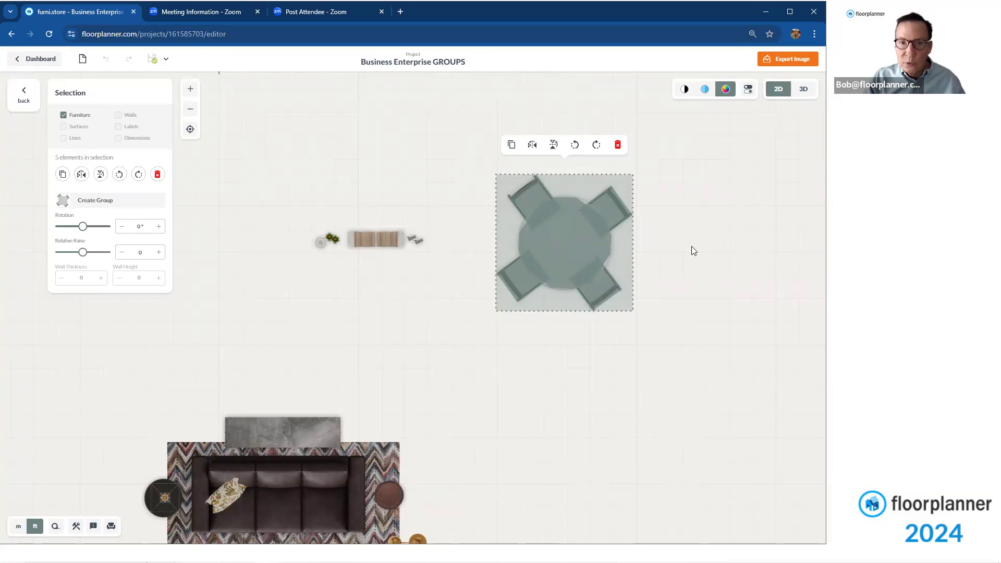
Box-select the whole five-piece dining set and start creating a group from it
key("ctrl+z")
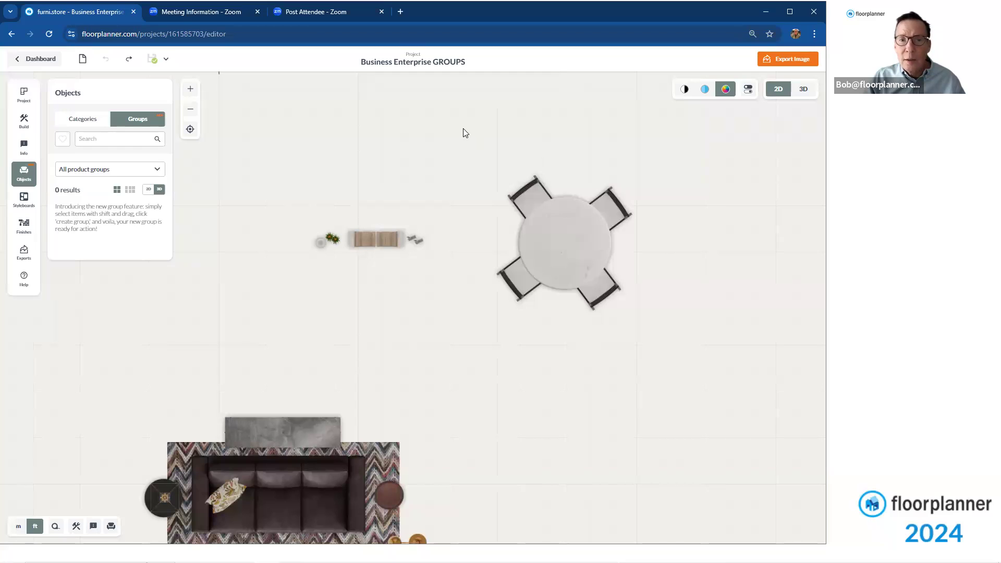
left_click_drag(508, 169, 668, 349)
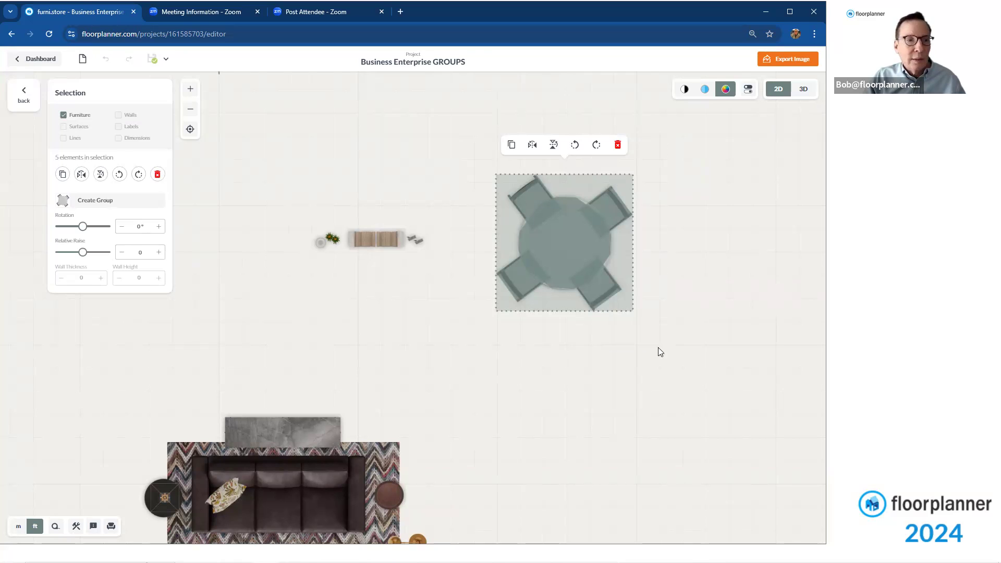
left_click(141, 209)
Save the table and four chairs as a group named 'Dining Bob'
left_click_drag(398, 294, 283, 301)
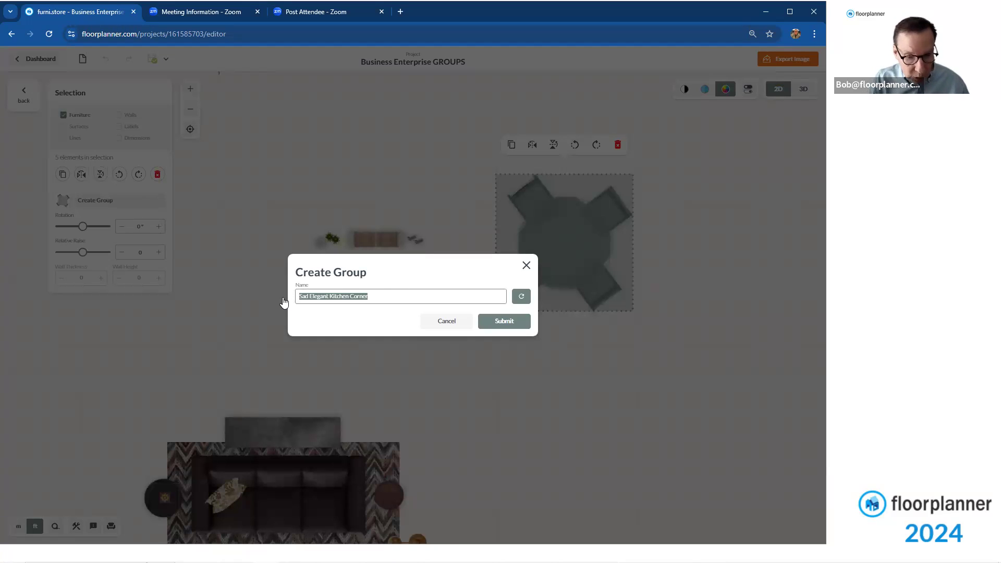
type("Dining")
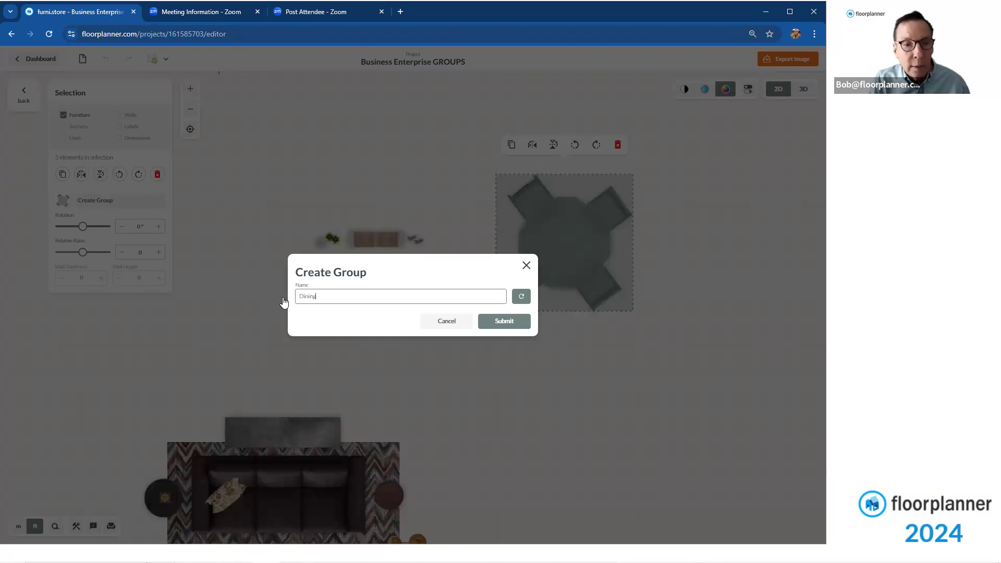
type(" BO")
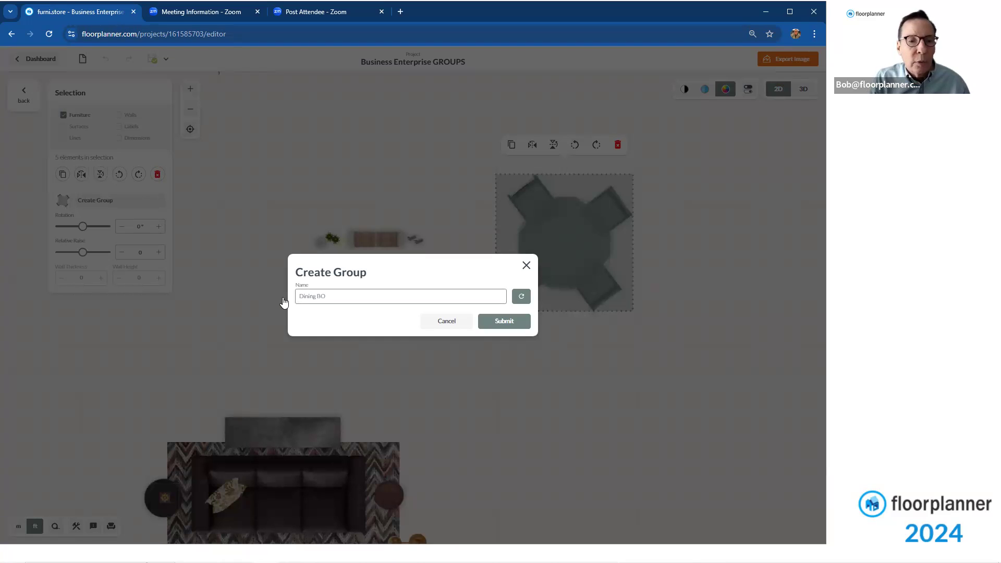
type("Bob")
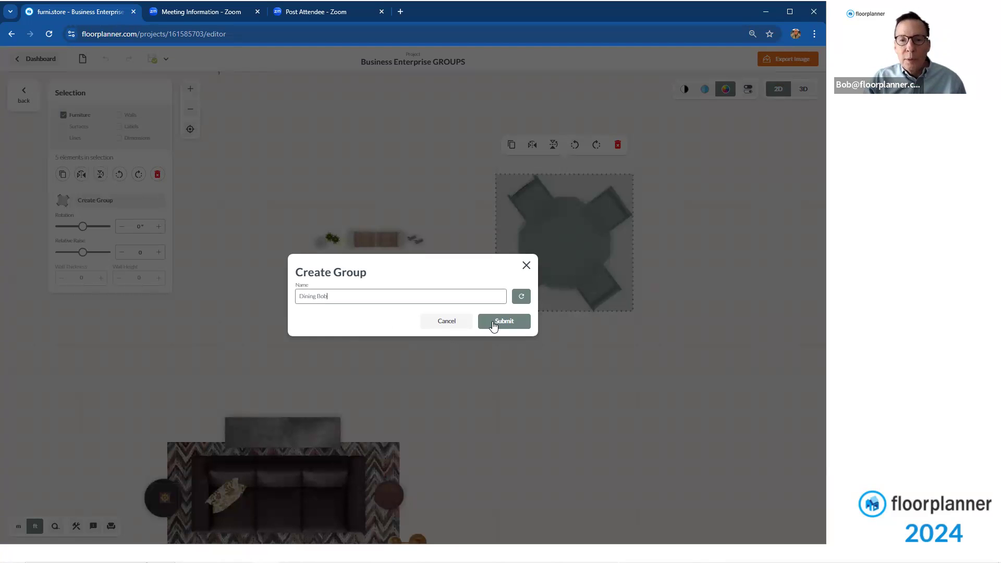
left_click(494, 325)
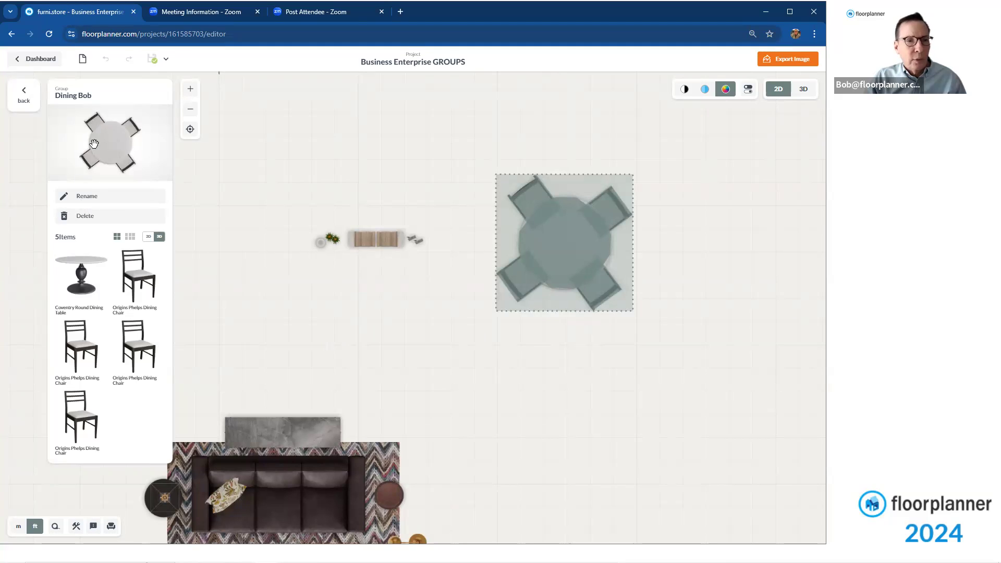
left_click(258, 312)
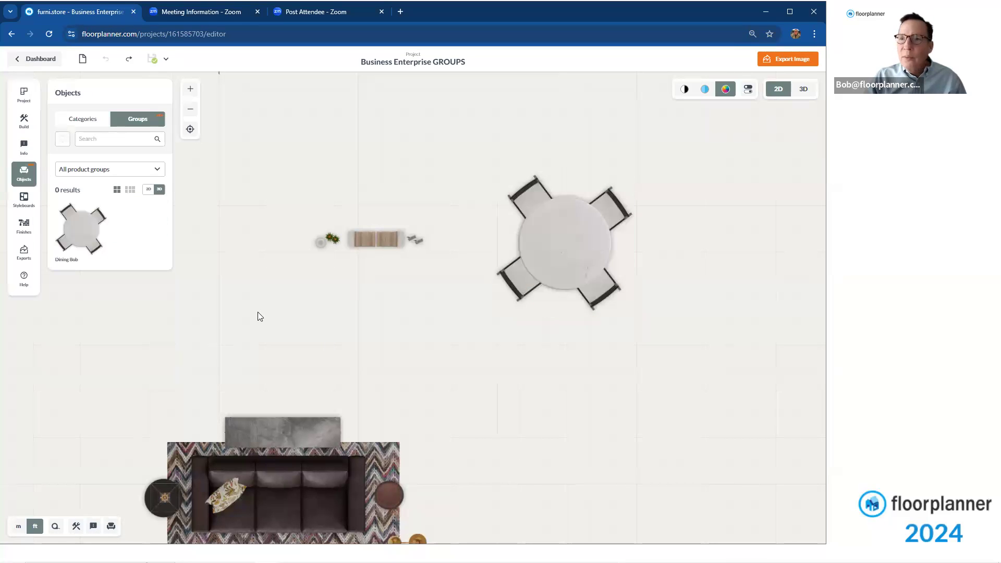
left_click(29, 179)
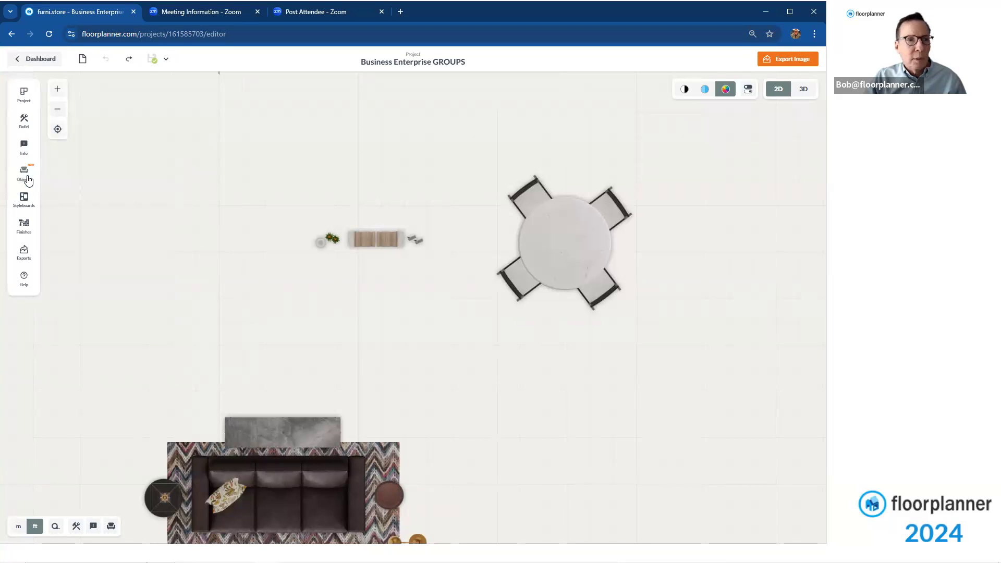
left_click(29, 180)
left_click(90, 119)
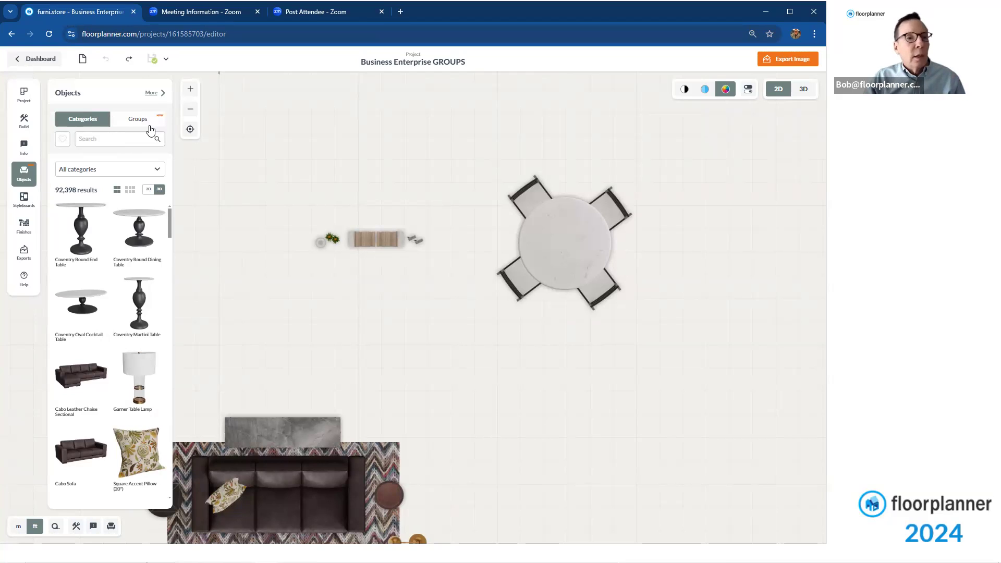
left_click(146, 126)
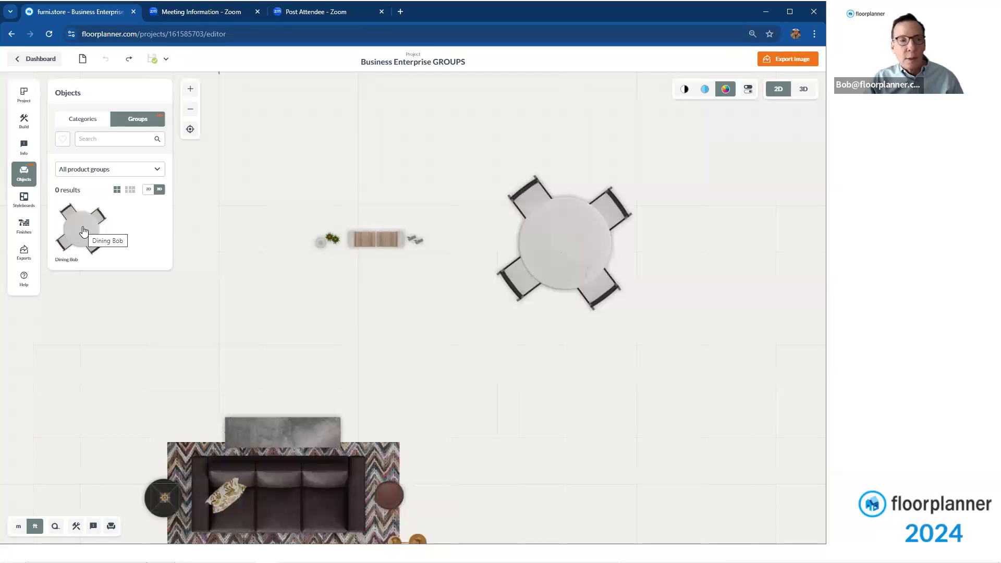
left_click_drag(83, 231, 320, 142)
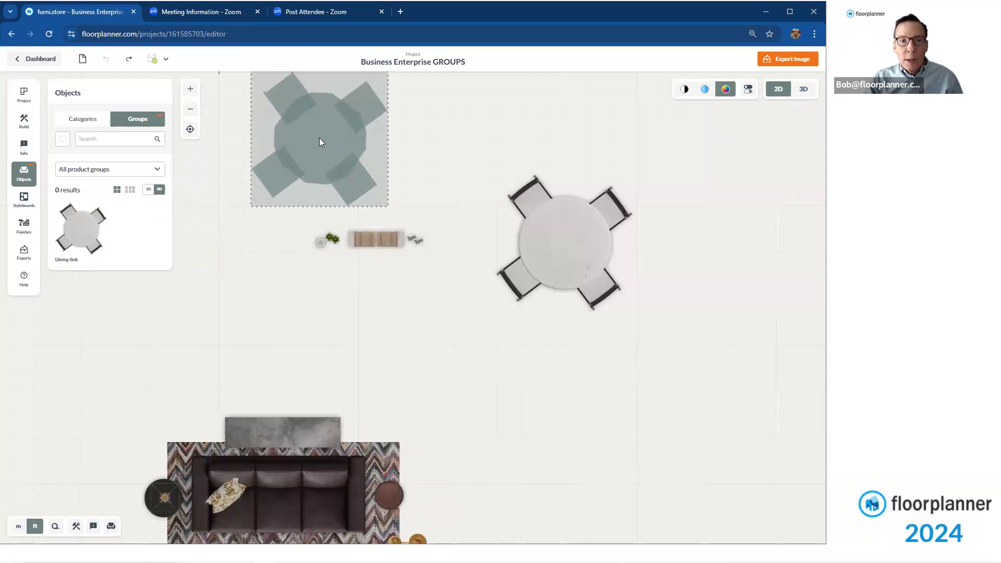
Deselect the placed Dining Bob copy and zoom out to see both dining sets
left_click(433, 152)
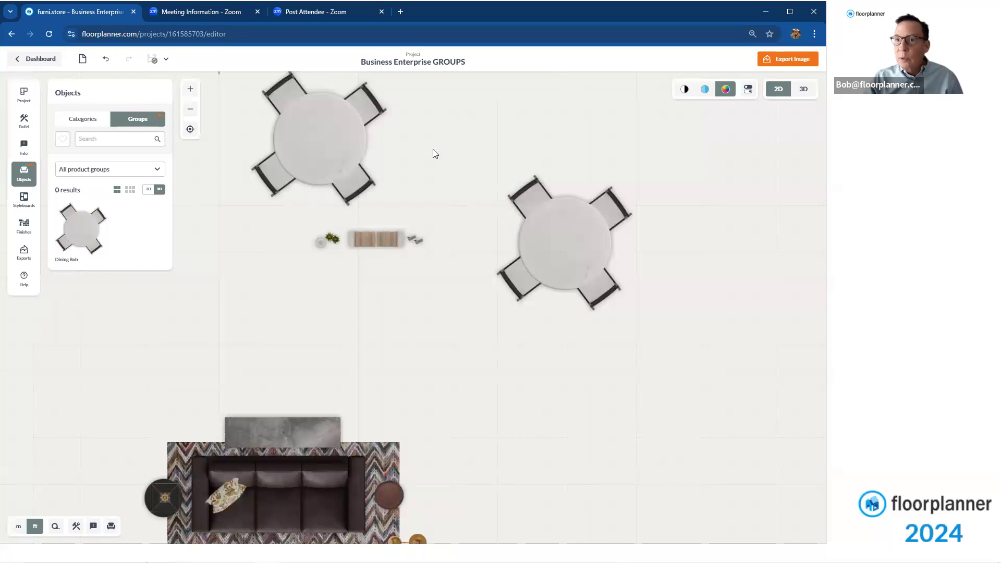
scroll(434, 153, "down", 1)
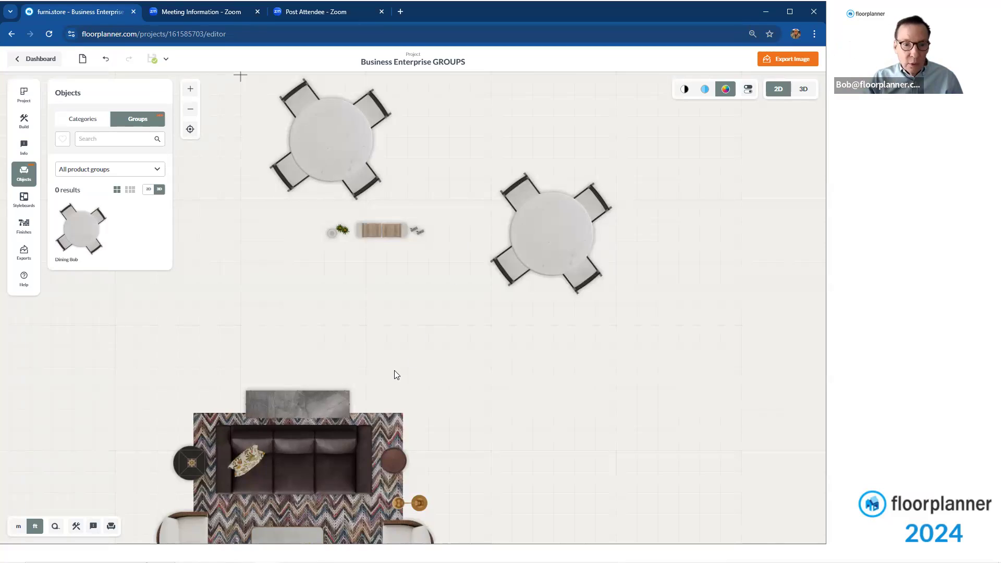
scroll(395, 375, "down", 2)
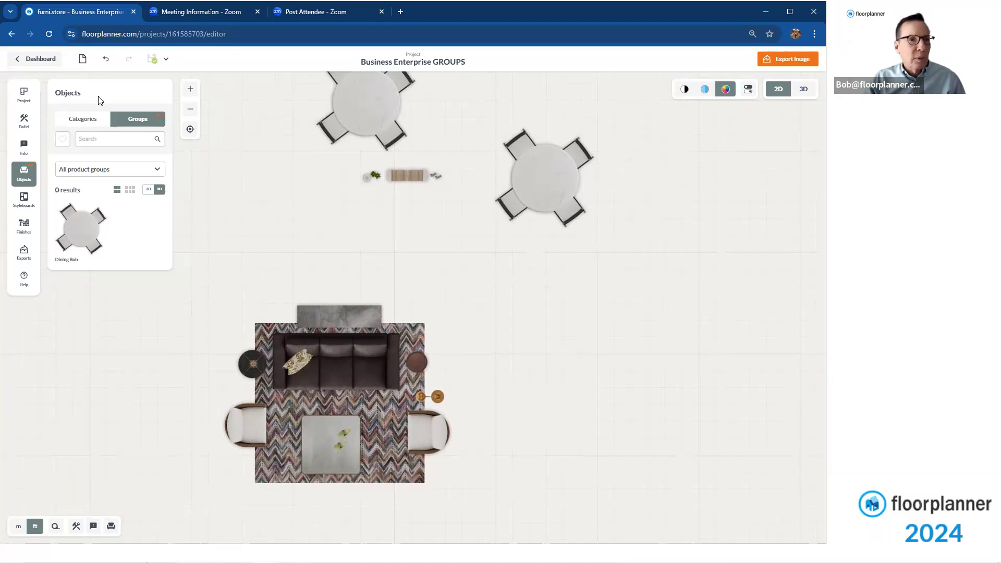
Go from the editor to the dashboard's Admin Settings page
left_click(33, 60)
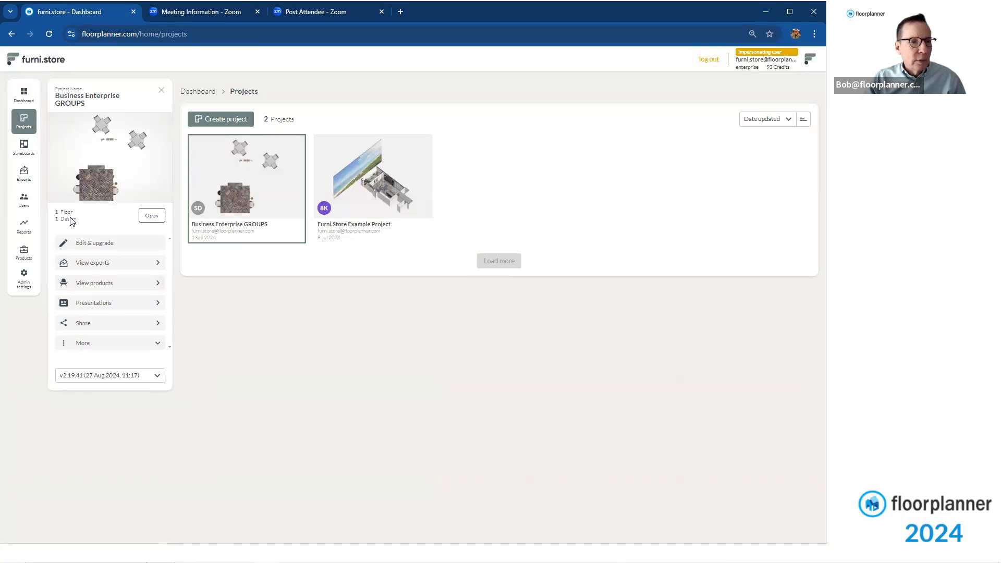
left_click(24, 281)
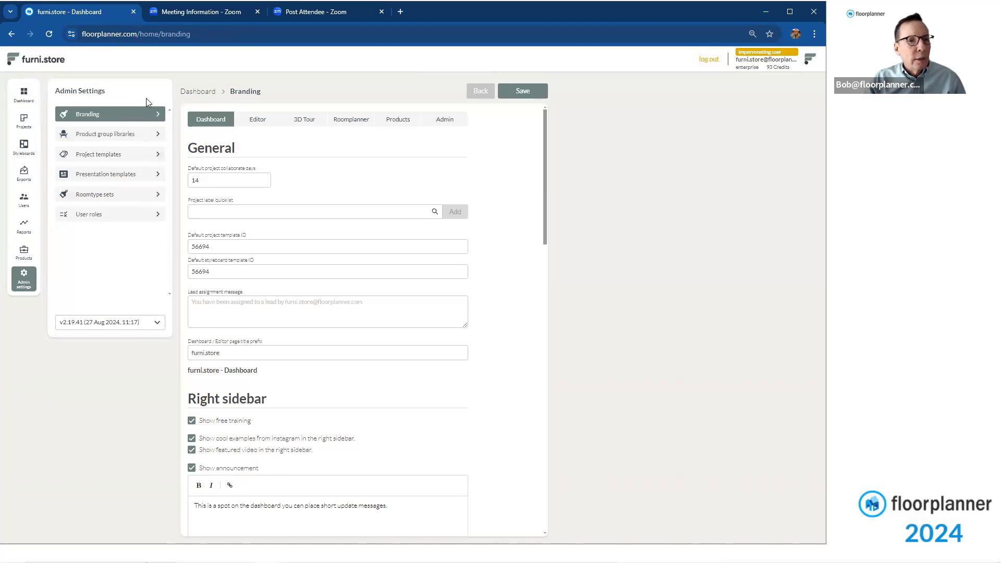
Open the Product group libraries page showing the 'dining' library
left_click(138, 139)
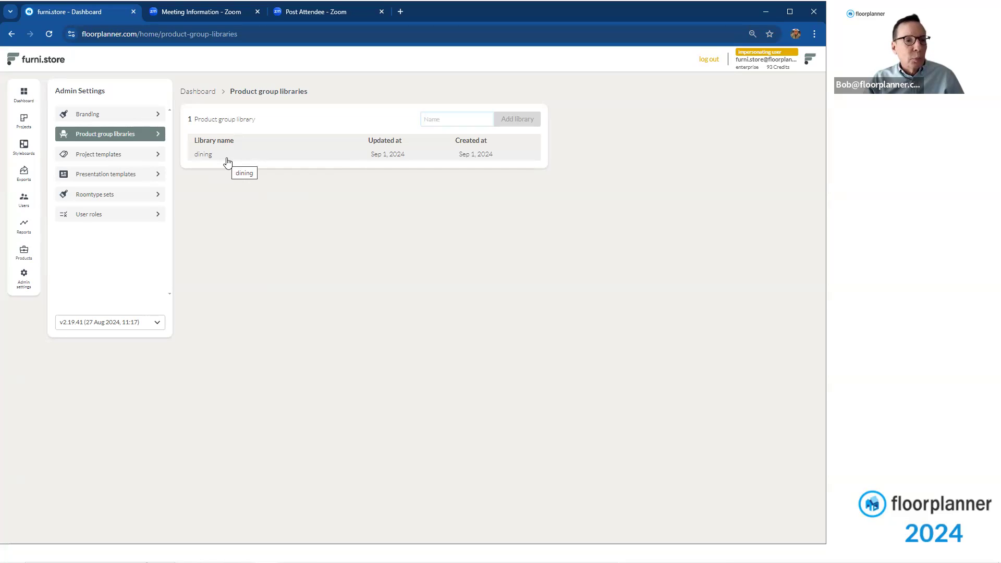
Open the Dining Bob card under Products > Groups
left_click(24, 256)
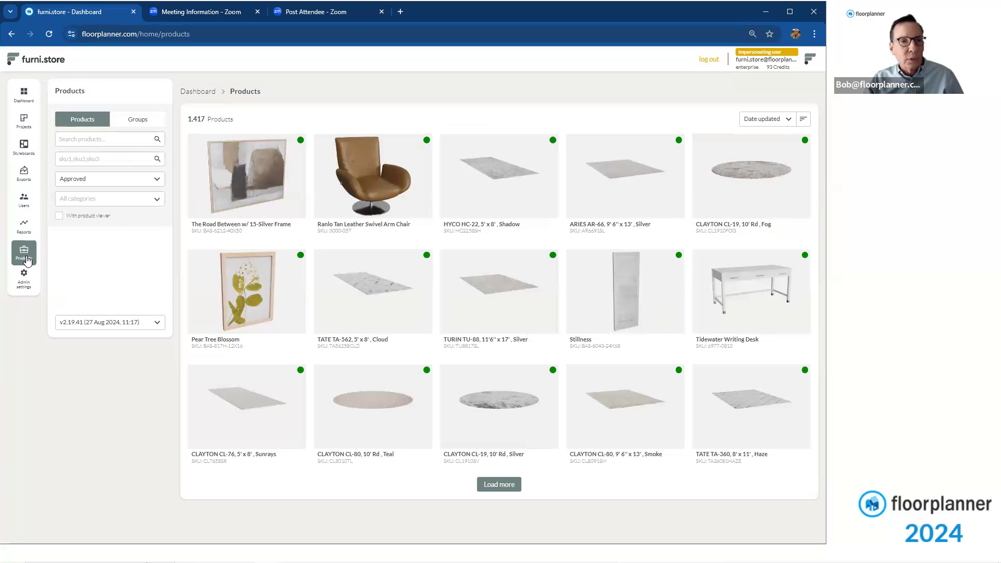
left_click(139, 120)
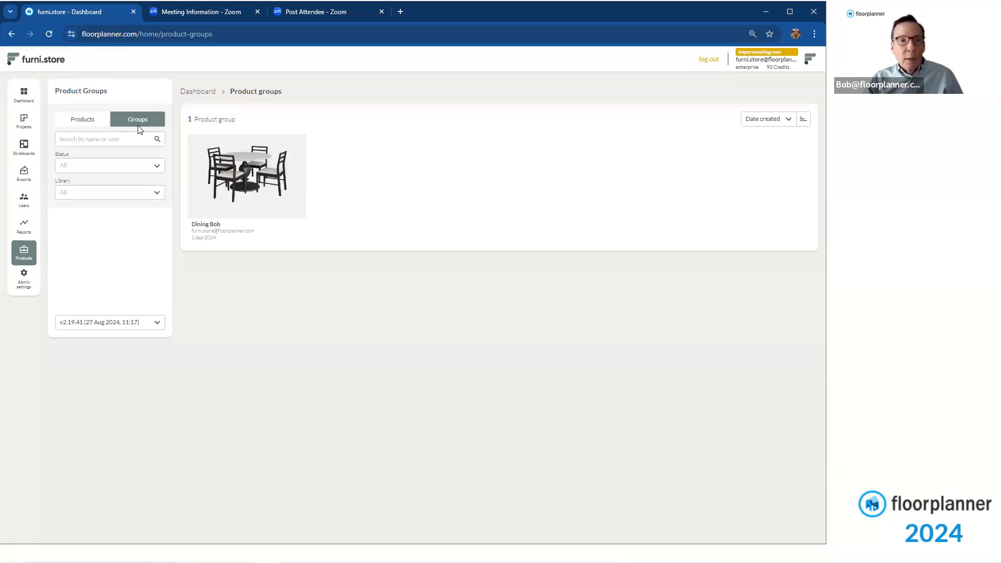
left_click(261, 187)
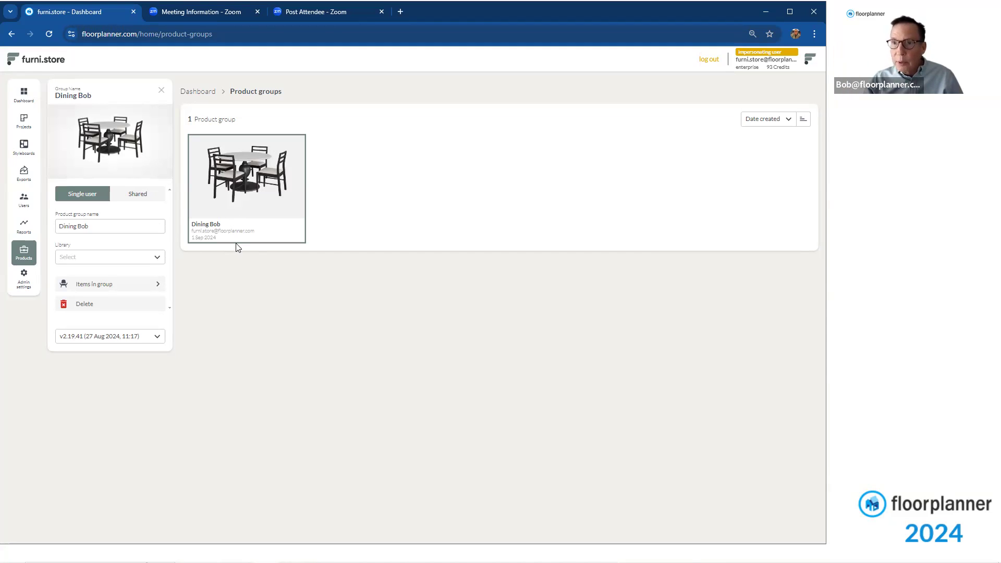
Assign Dining Bob to the 'dining' library and share it company-wide
left_click(157, 263)
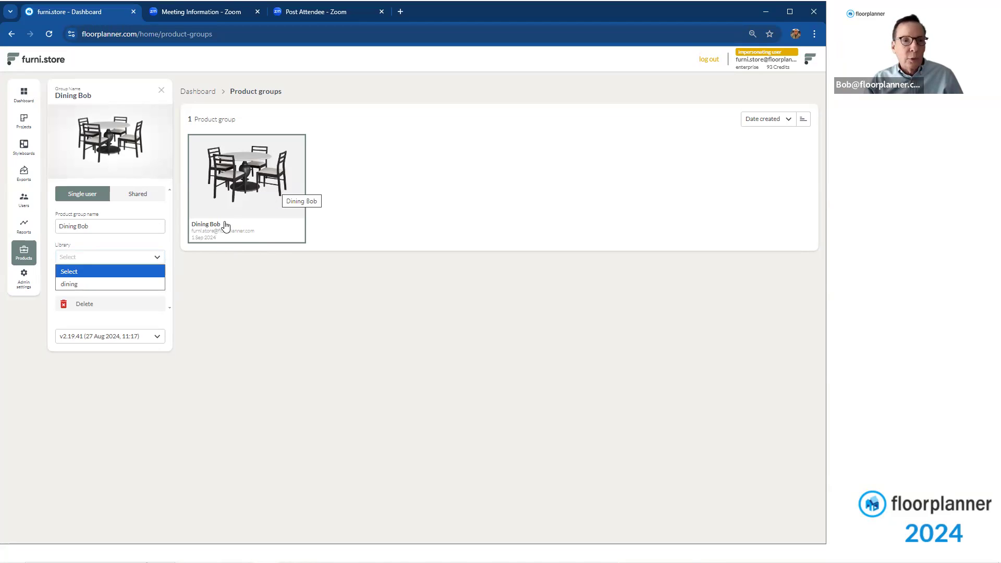
left_click(121, 286)
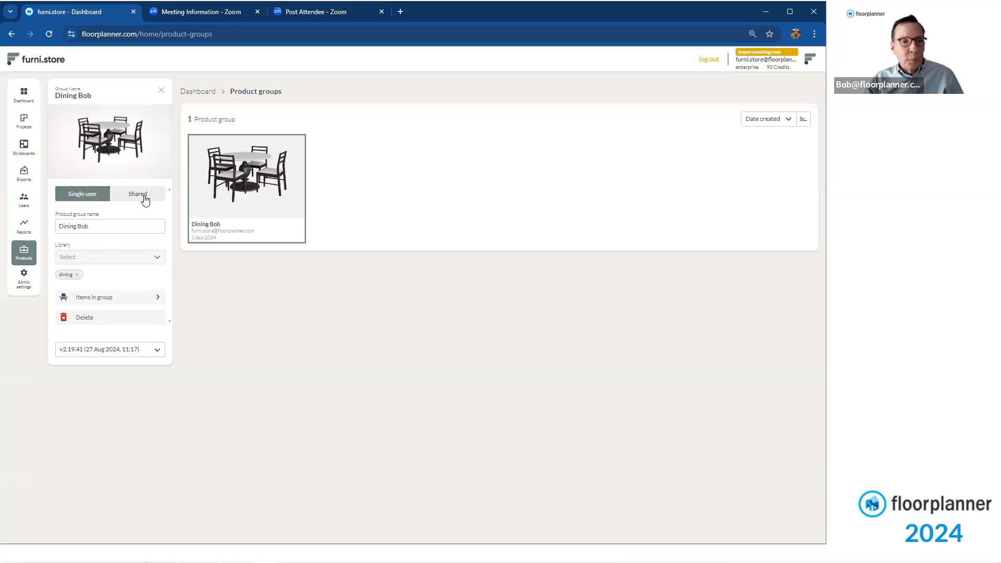
left_click(146, 201)
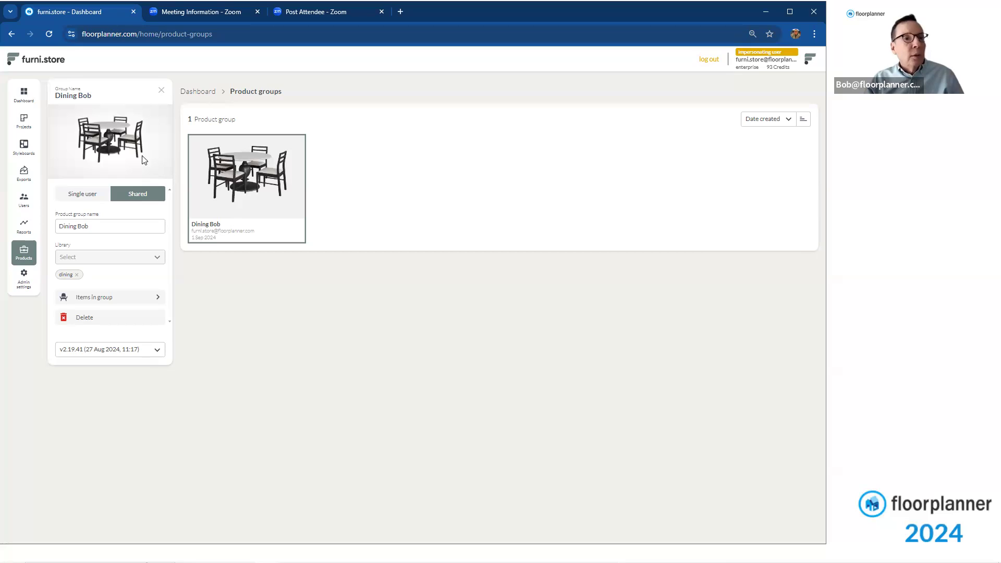
Filter product groups by Private, then Shared, to confirm Dining Bob, then go to Projects
left_click(162, 93)
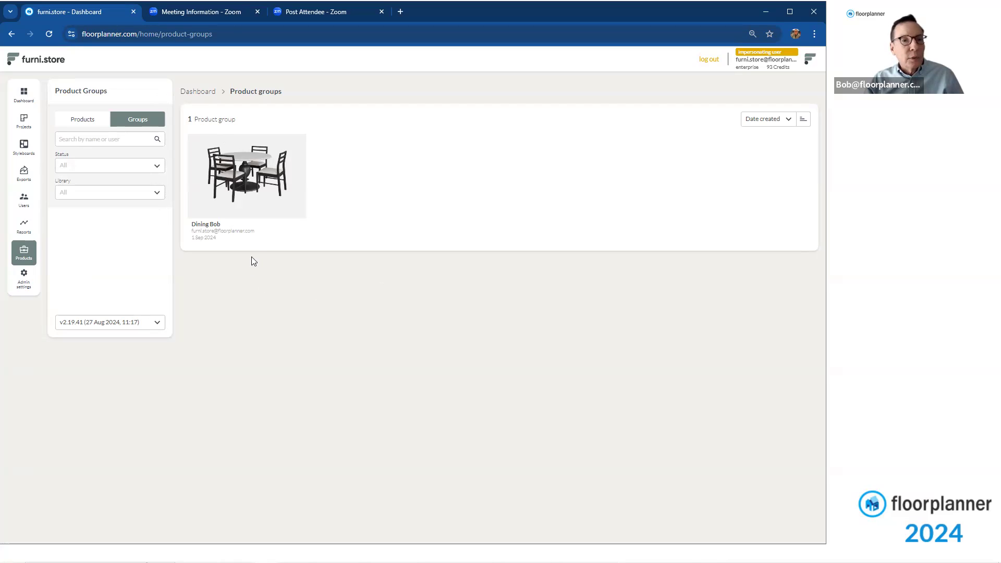
left_click(155, 170)
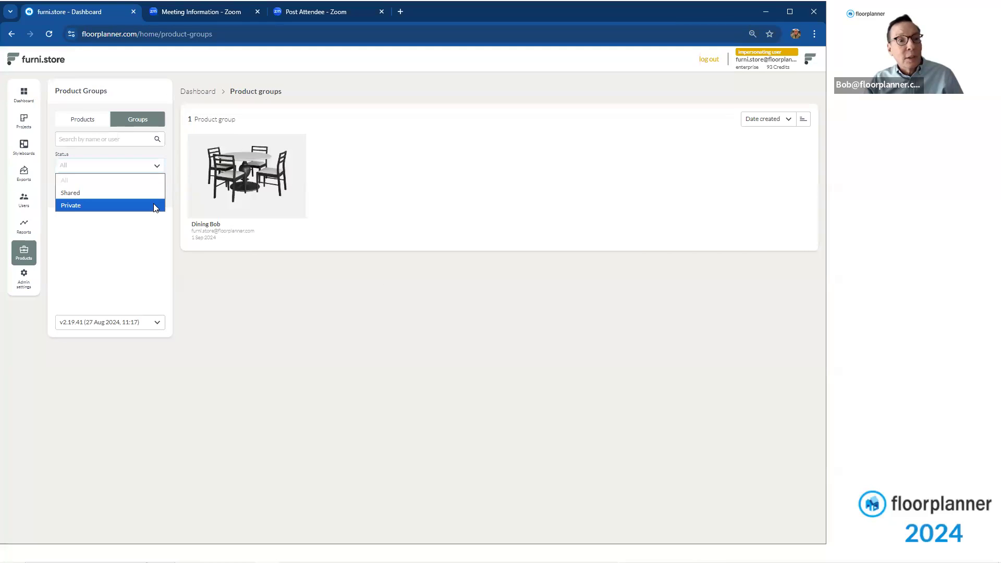
left_click(155, 206)
left_click(157, 165)
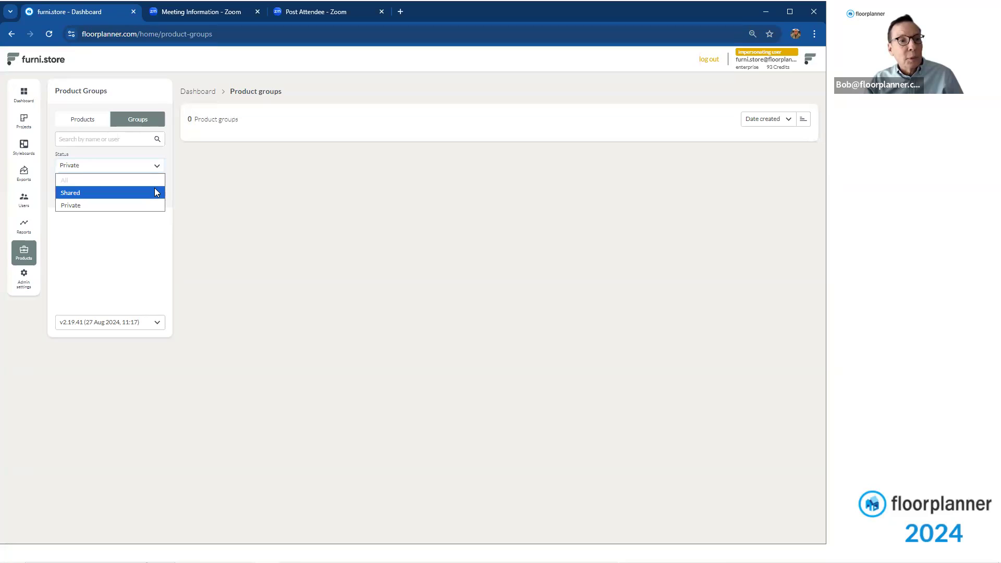
left_click(155, 192)
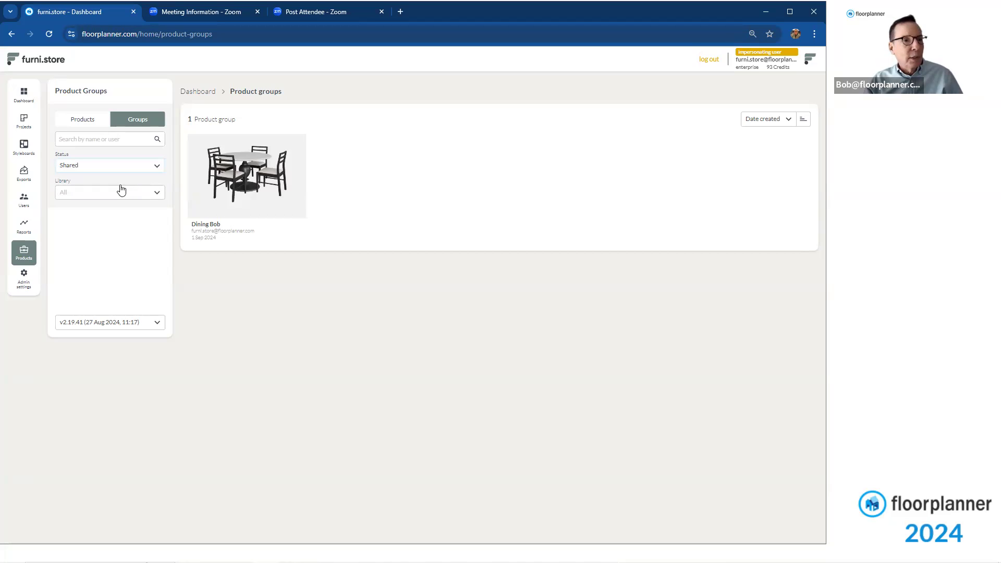
left_click(25, 120)
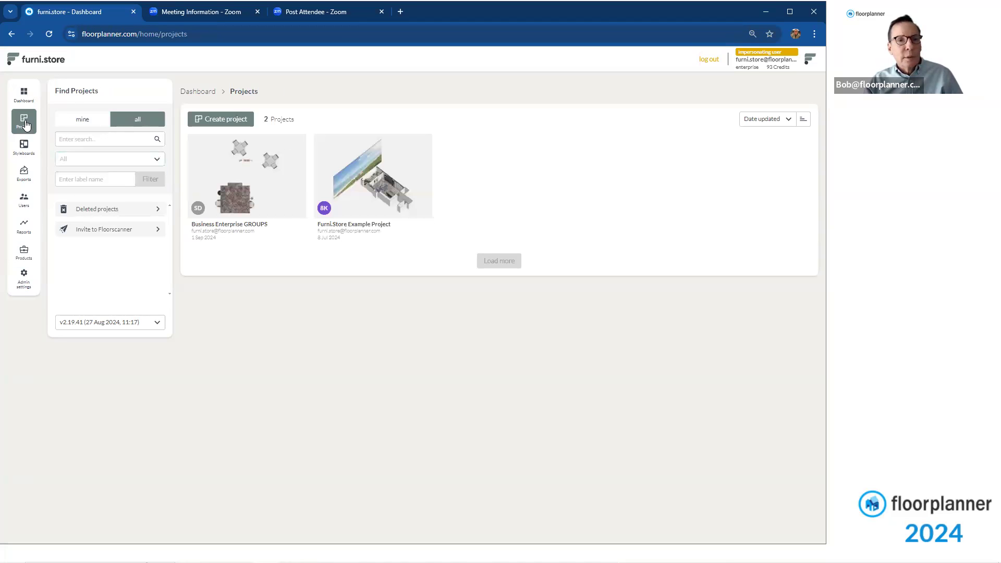
Reopen the Business Enterprise GROUPS plan and marquee-select the plant, books and accessories row
double_click(259, 182)
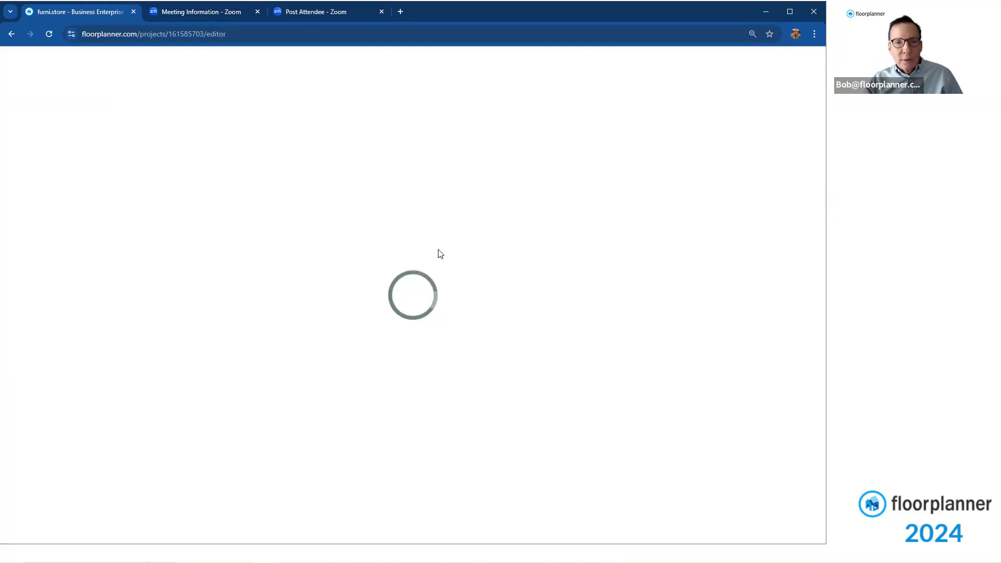
scroll(442, 248, "down", 1)
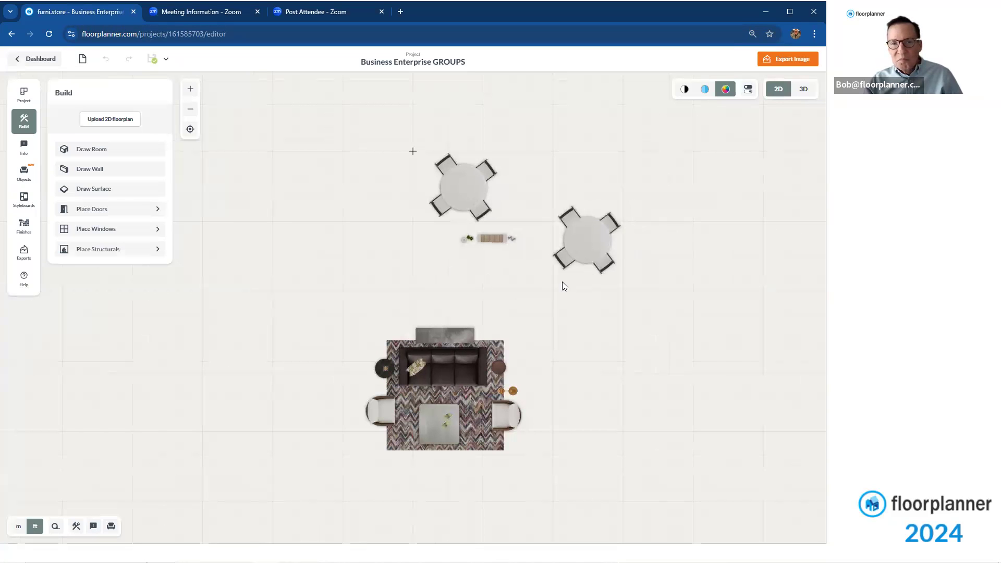
scroll(494, 241, "up", 6)
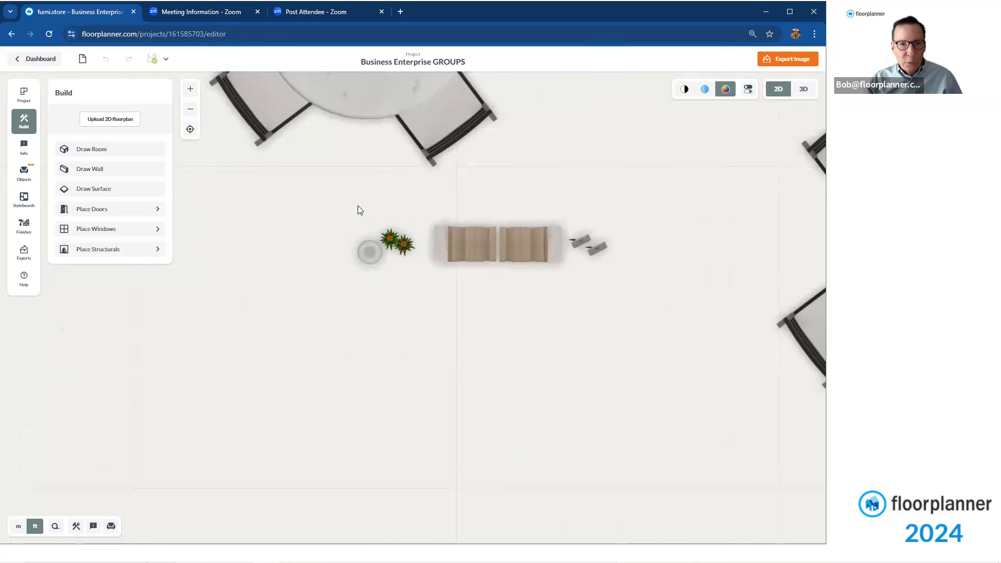
left_click_drag(329, 191, 686, 326)
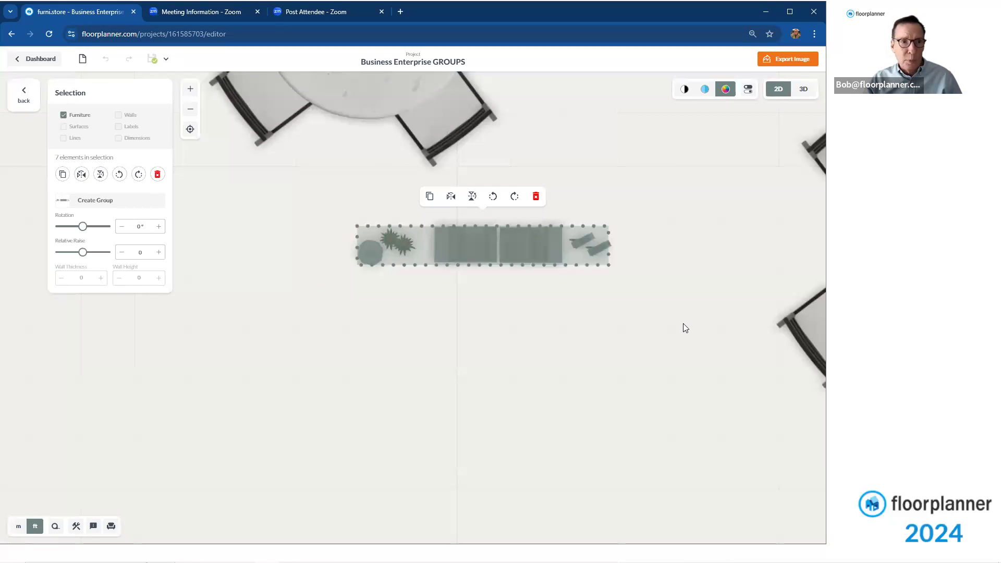
Group the seven selected shelf accessories under the name 'Shelf A'
left_click(117, 210)
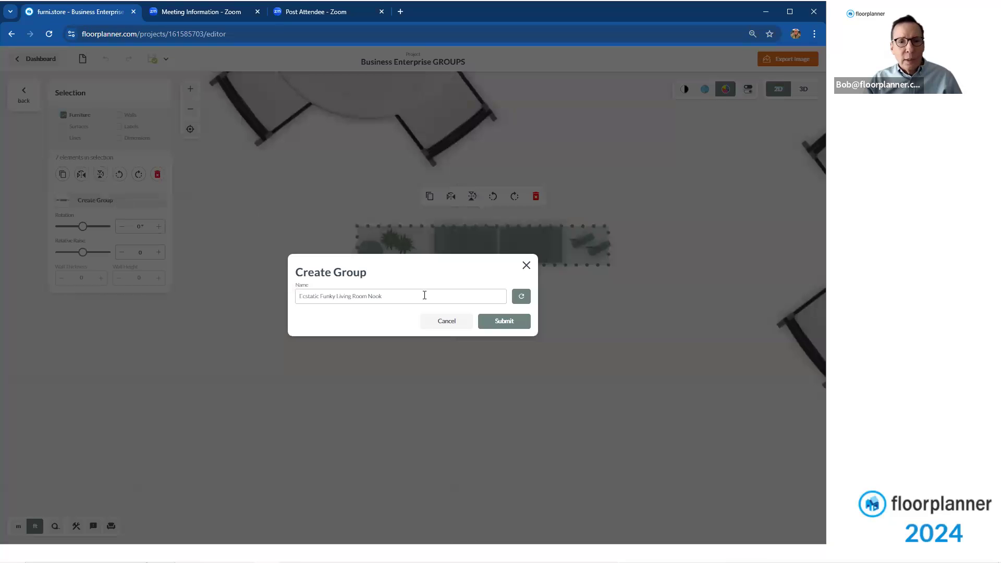
left_click(361, 297)
triple_click(362, 297)
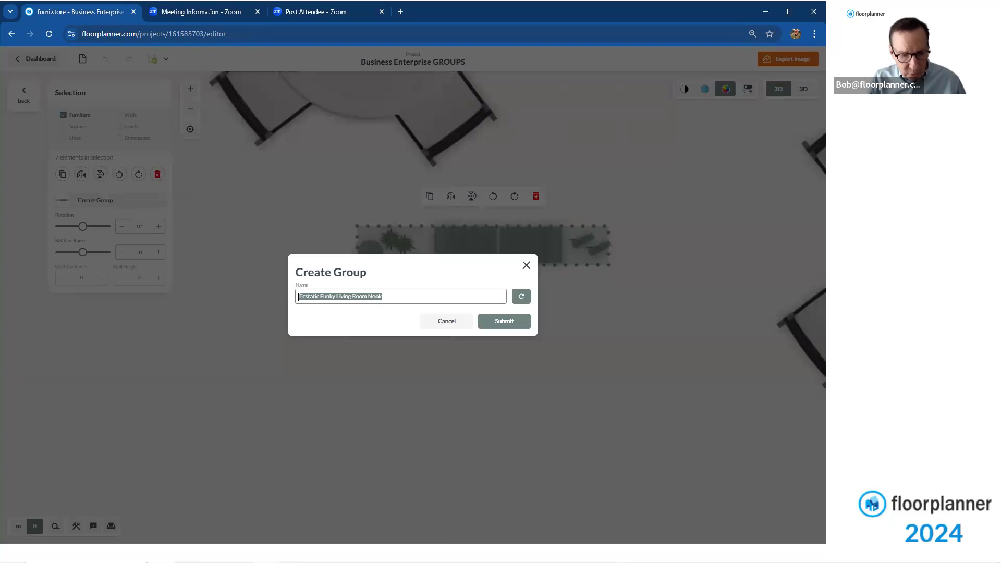
type("Shelf A A")
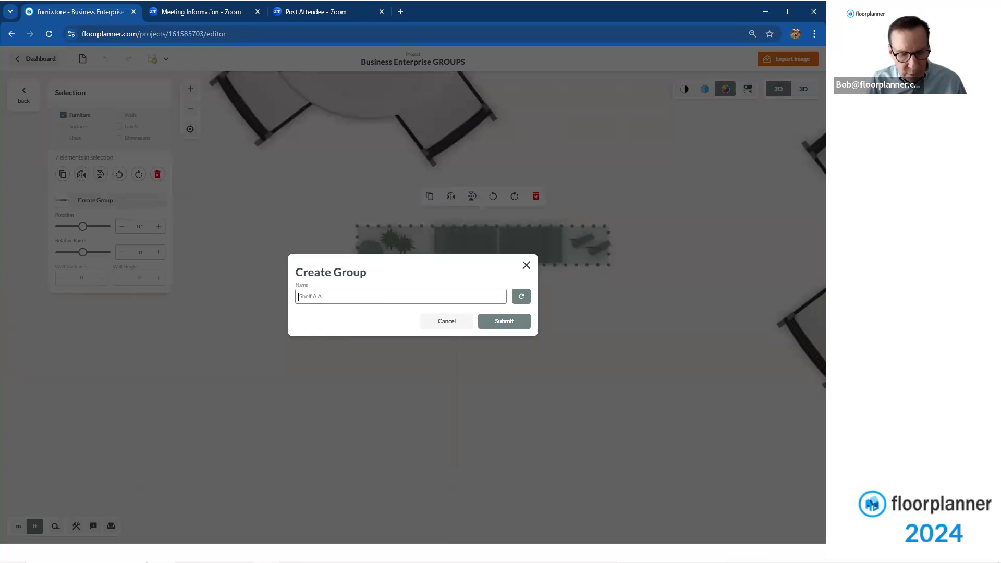
type("ssoc")
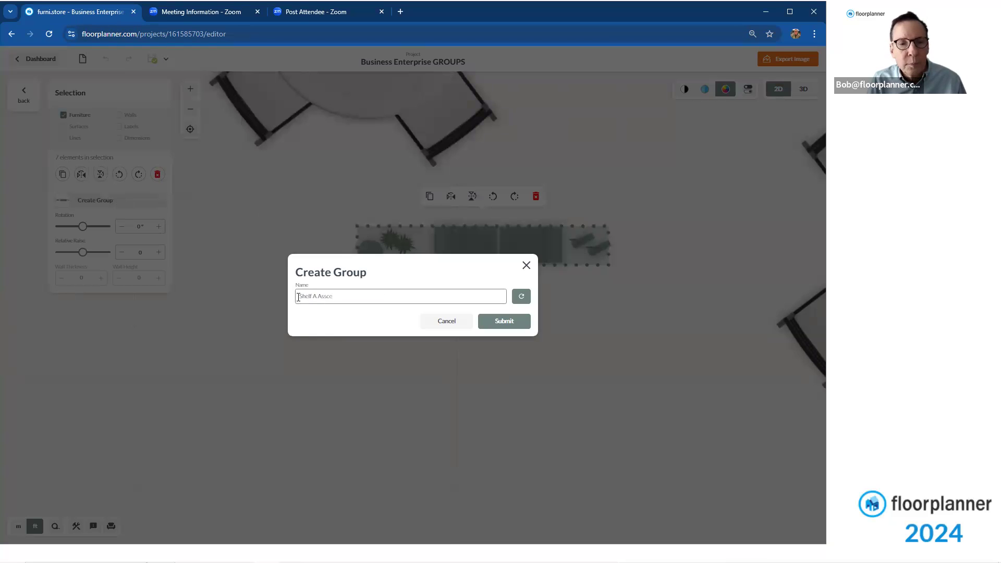
key("BackSpace")
key("BackSpace")
key("BackSpace")
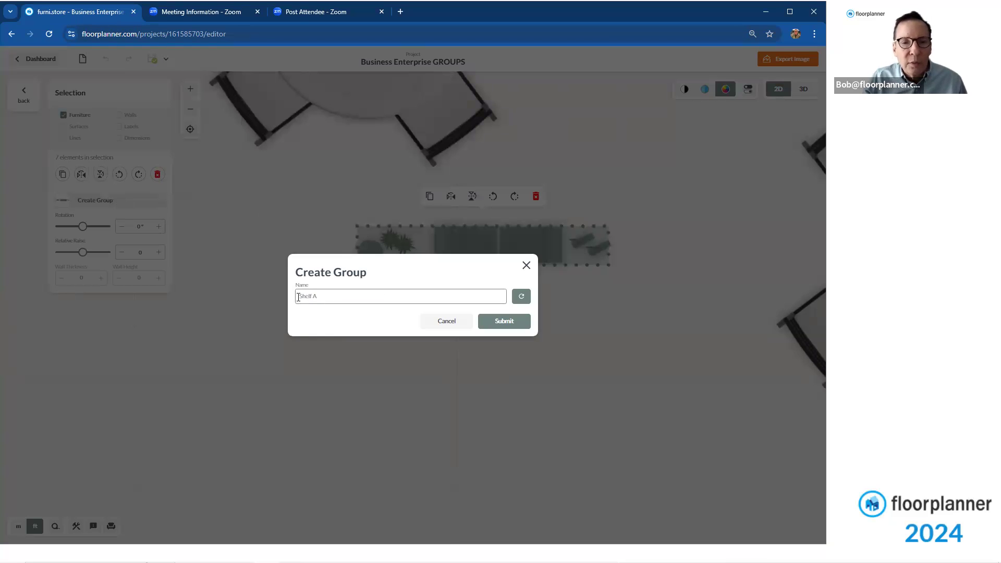
left_click(516, 320)
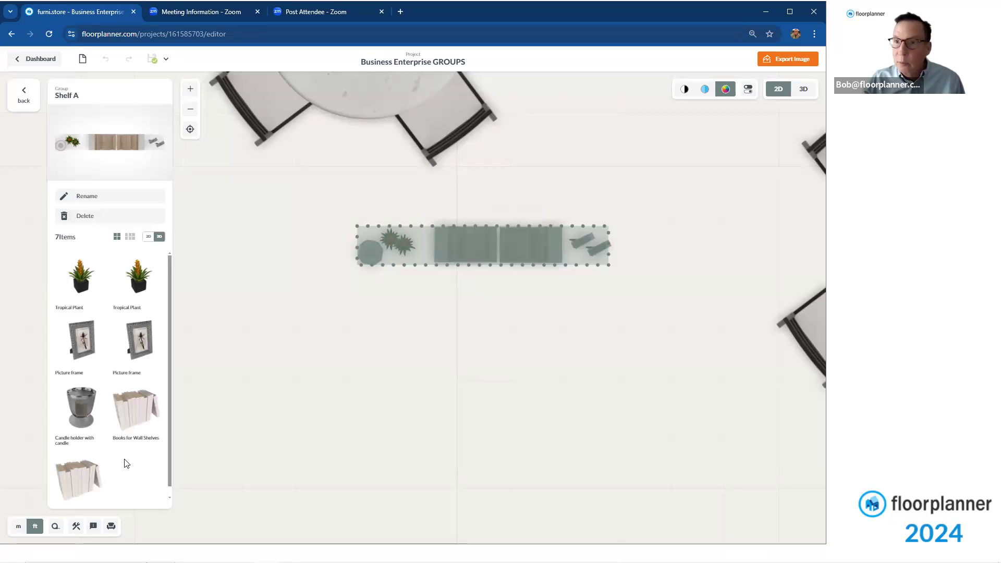
left_click(524, 325)
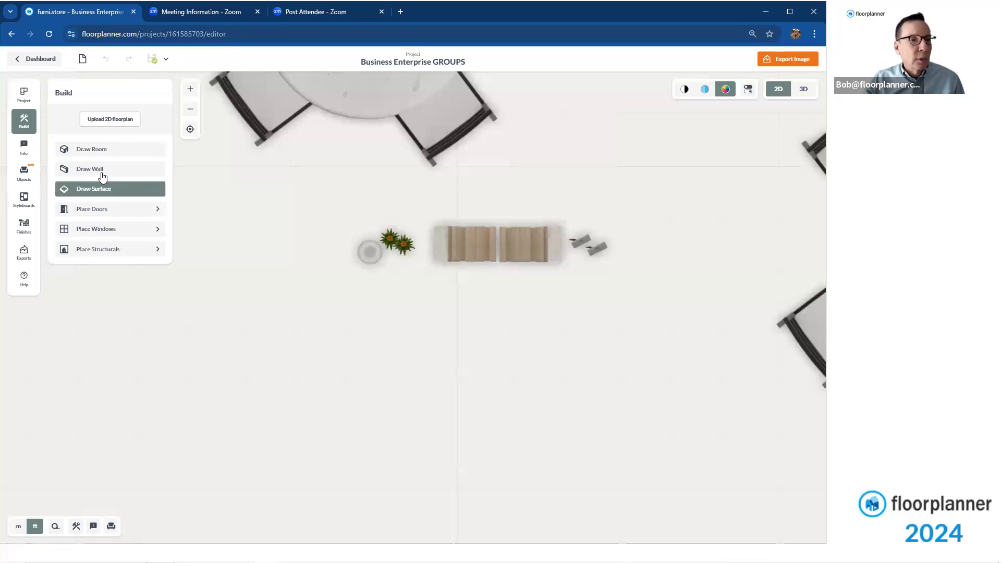
Drag the Shelf A group from the Groups catalogue onto the plan below the original row
left_click(30, 177)
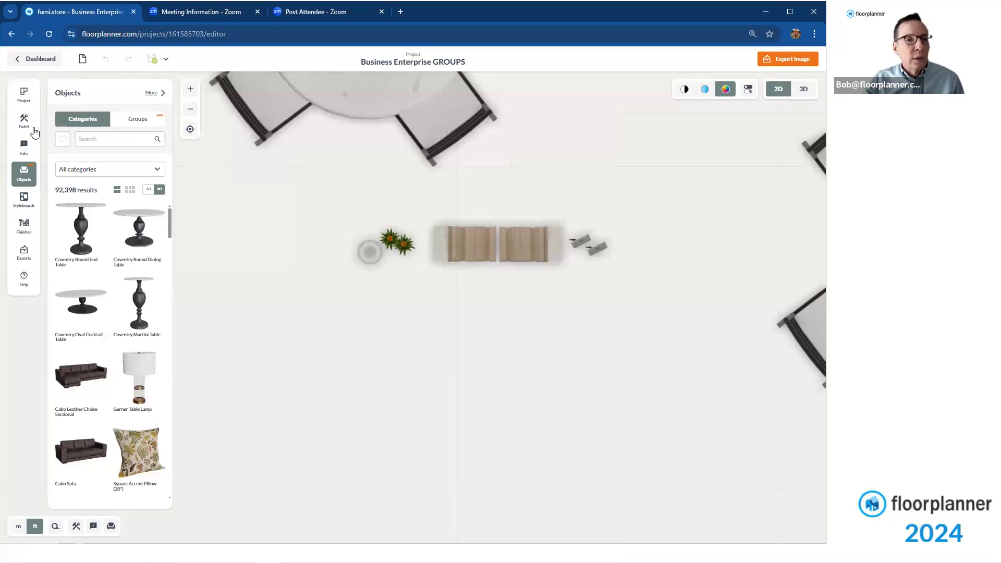
left_click(134, 121)
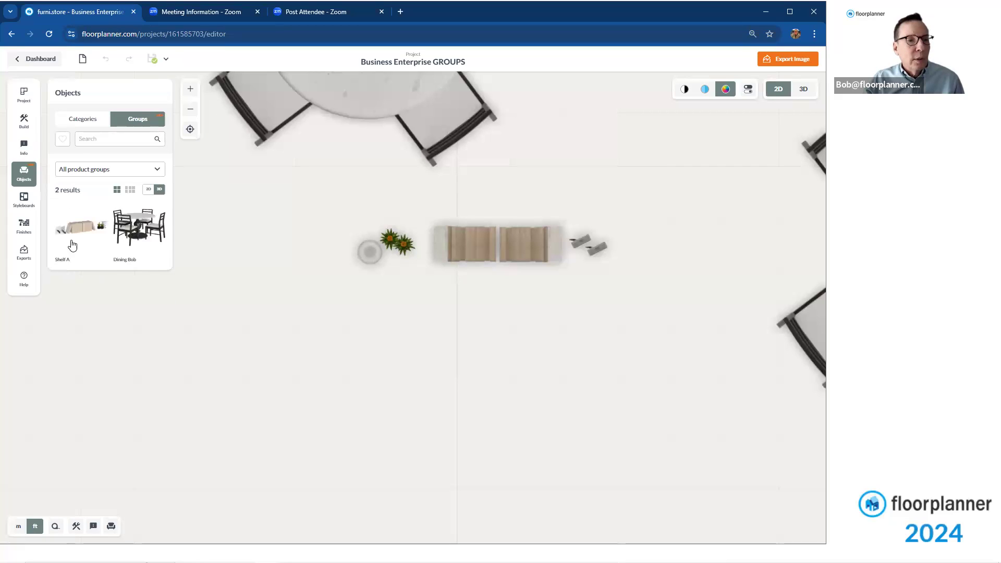
left_click_drag(75, 235, 425, 369)
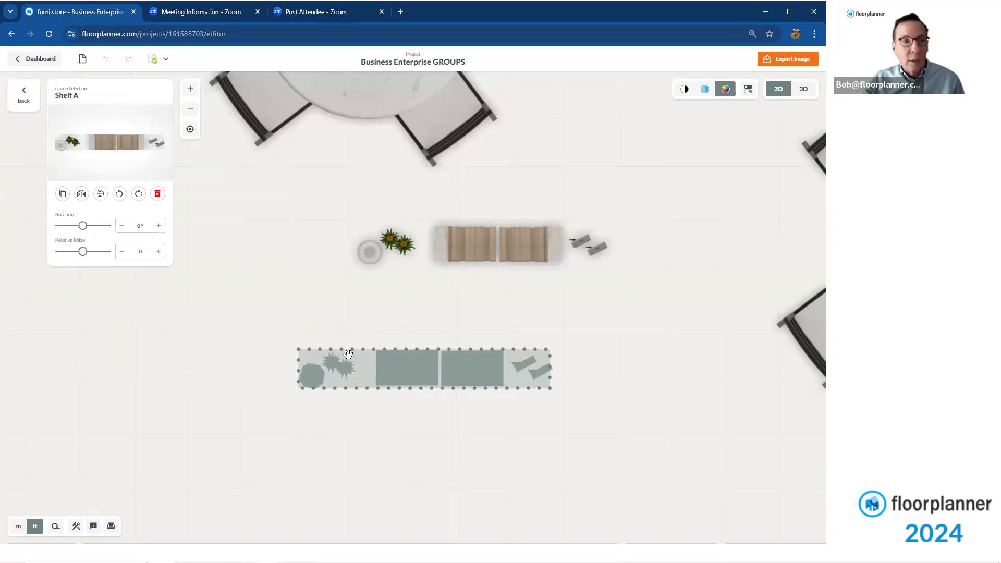
left_click(23, 95)
left_click_drag(85, 232, 484, 347)
left_click(660, 361)
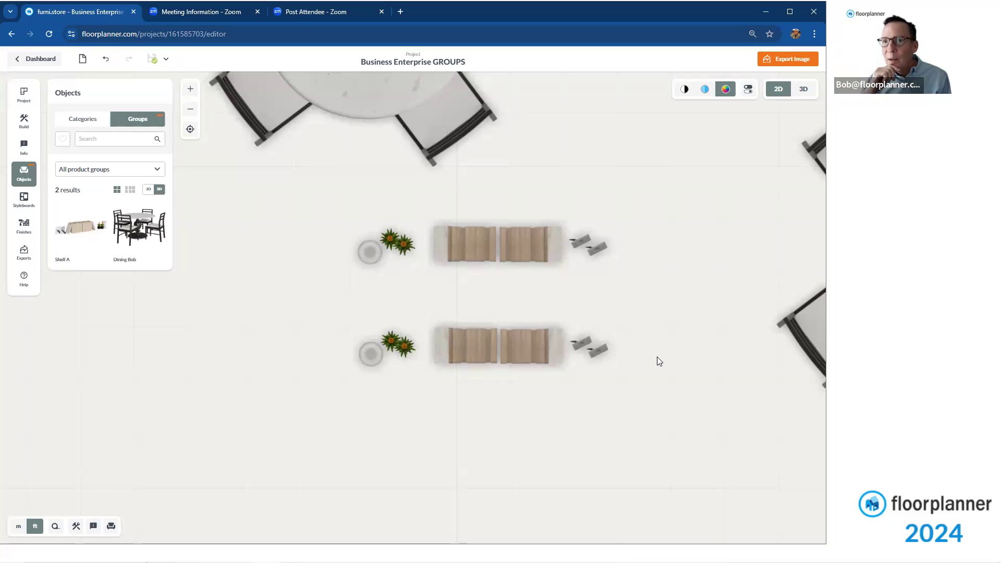
scroll(657, 357, "down", 4)
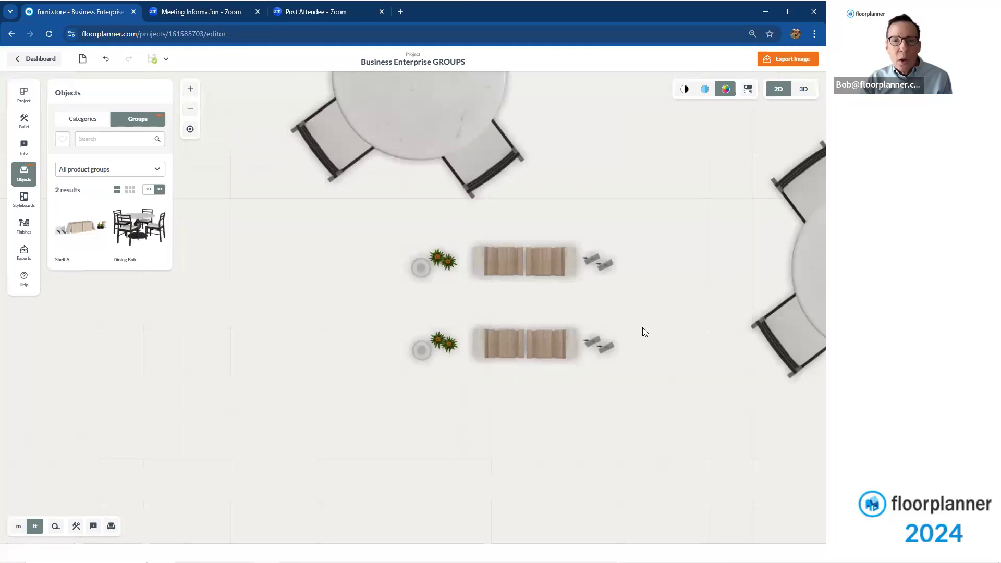